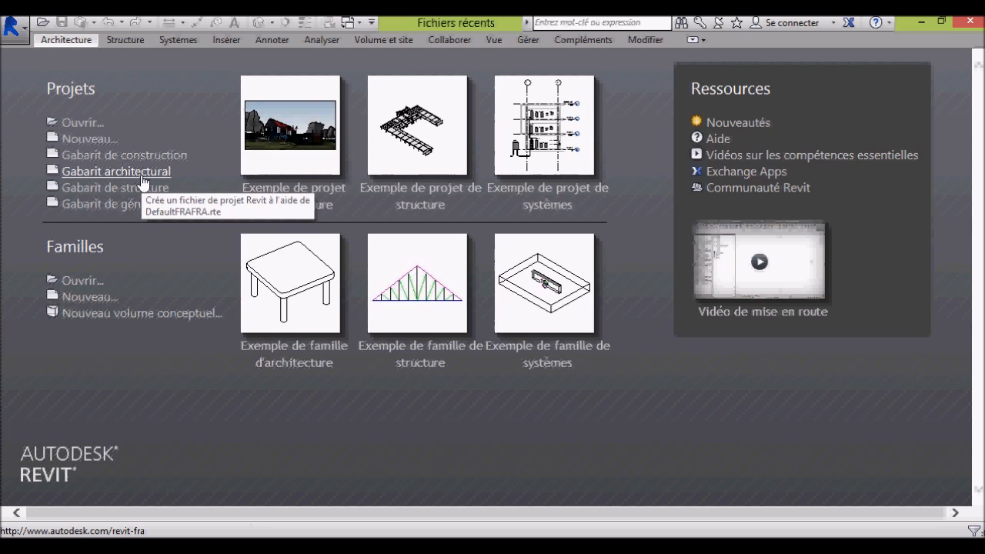
- Open the sample architecture project from the recent files page
left_click(315, 194)
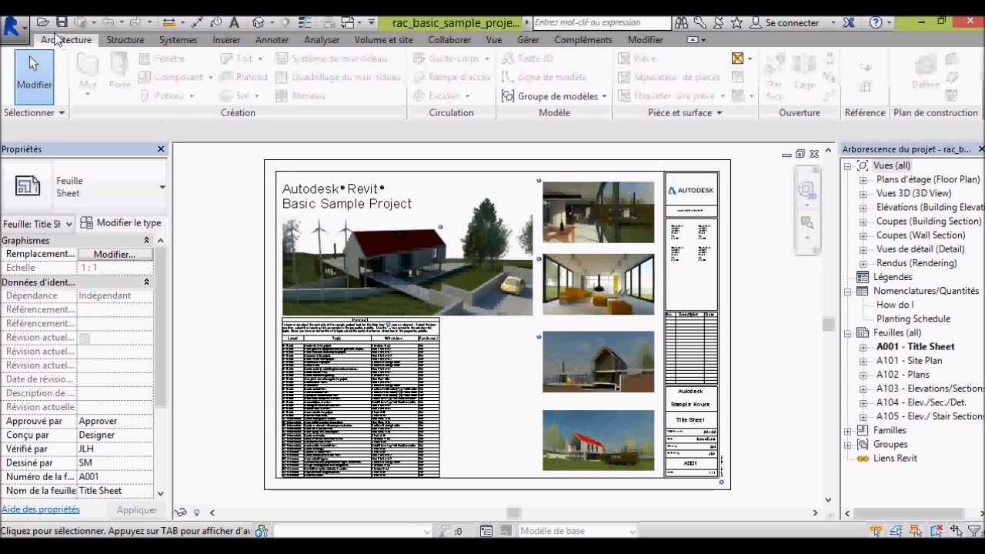
left_click(17, 25)
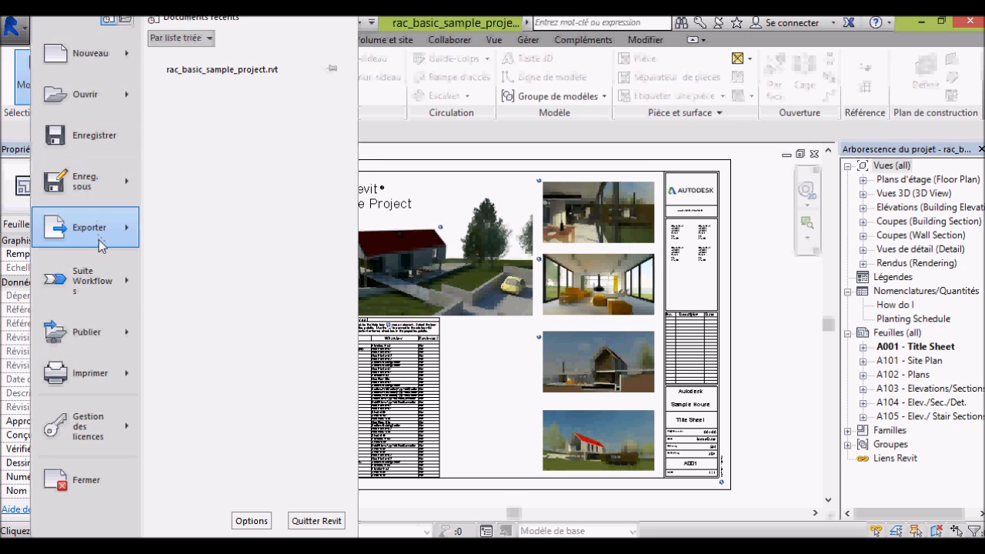
left_click(715, 132)
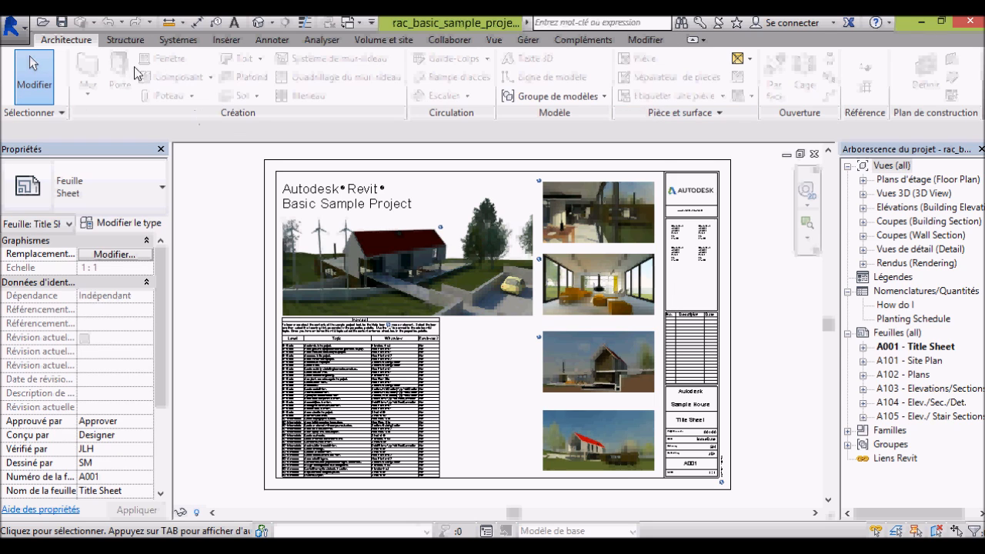
left_click(126, 41)
left_click(178, 40)
left_click(227, 40)
left_click(178, 40)
left_click(125, 40)
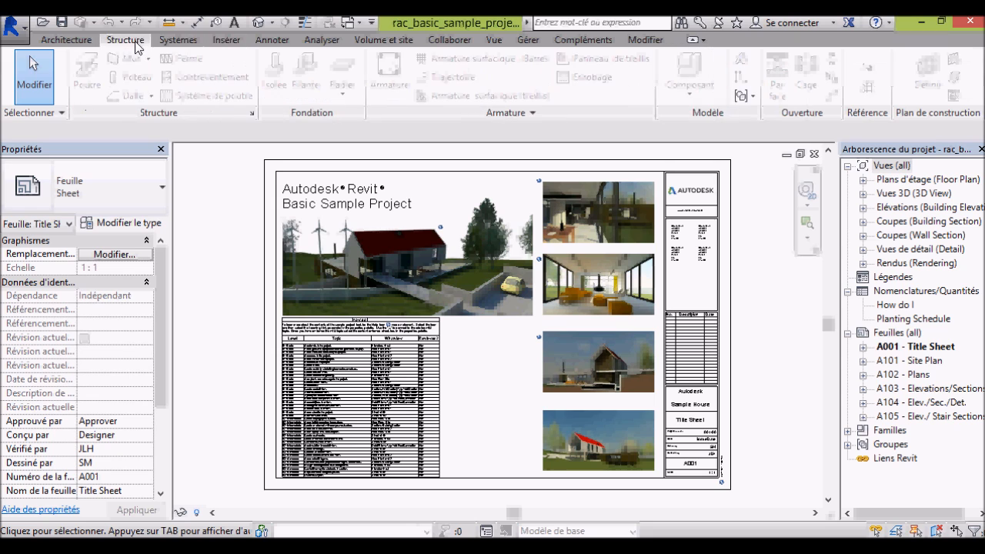
left_click(82, 43)
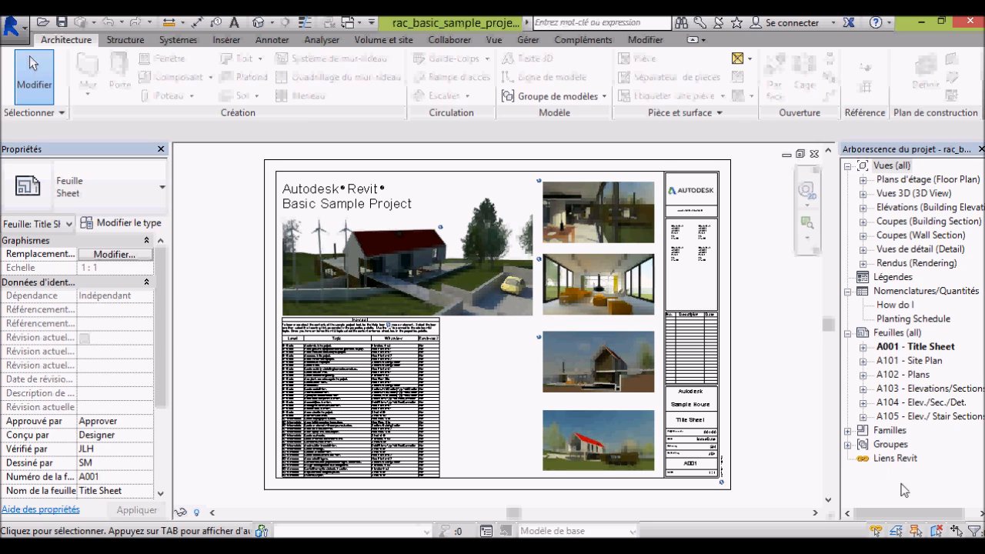
- Look through the family categories in the project browser and collapse the Familles branch again
left_click(849, 432)
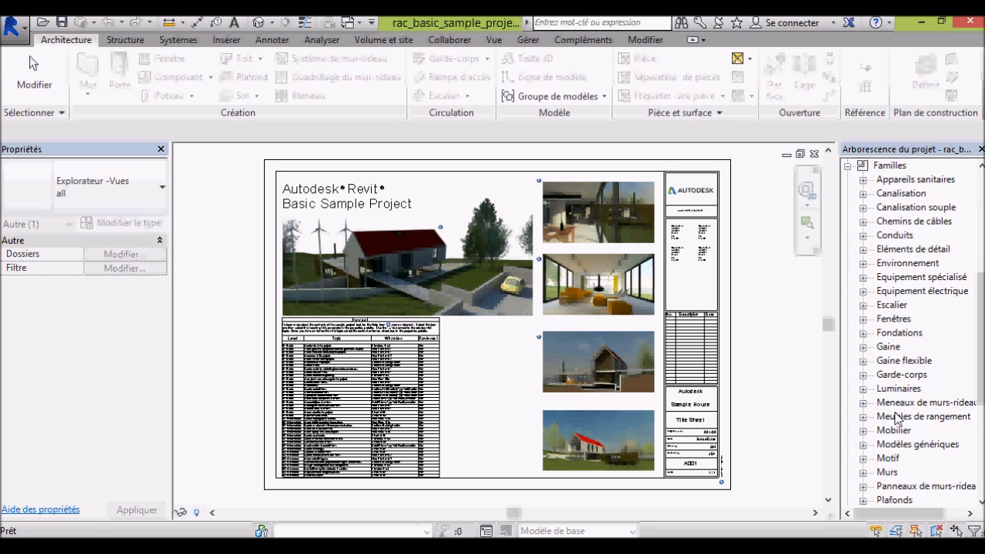
scroll(896, 419, "up", 2)
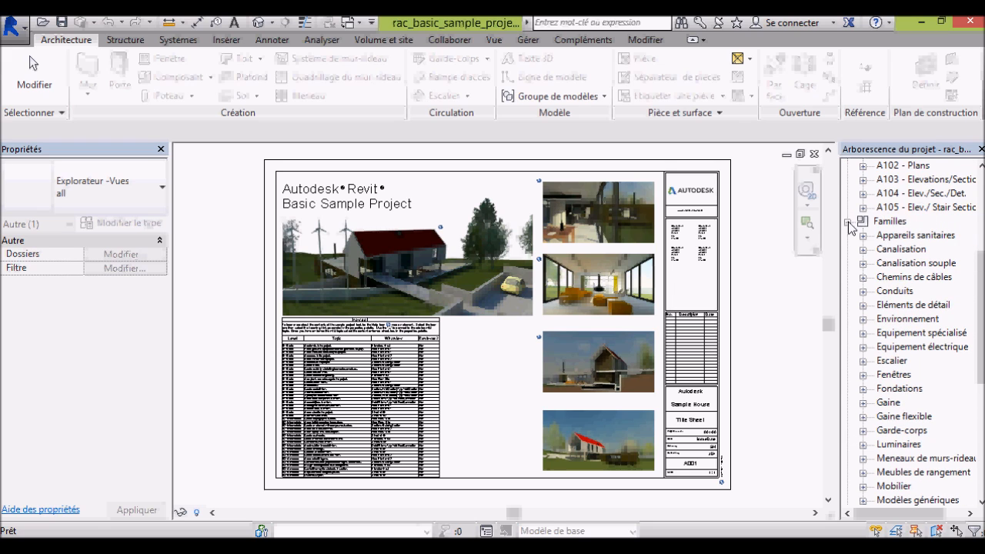
left_click(848, 221)
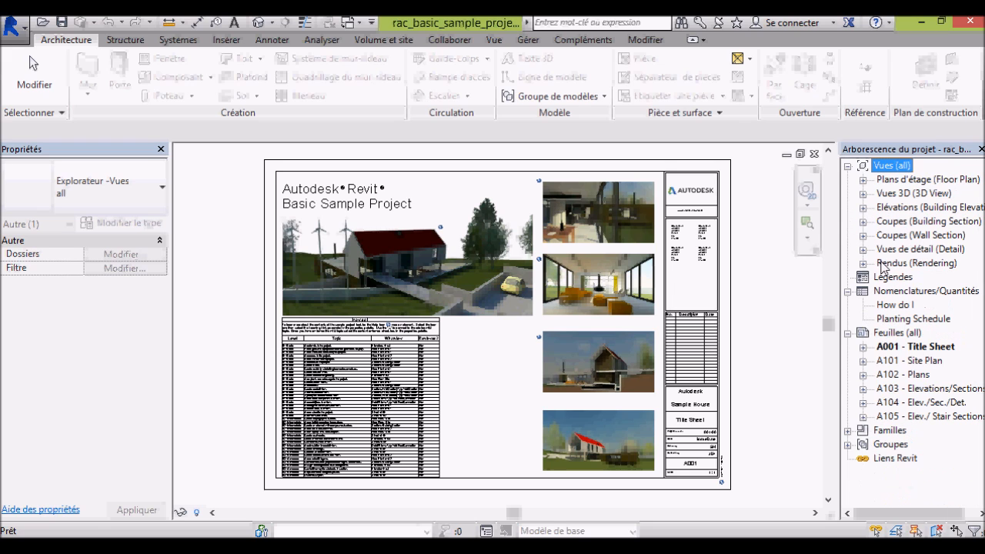
- Open the Level 1 floor plan and inspect the laundry area up close and the plan as a whole
left_click(863, 179)
double_click(904, 194)
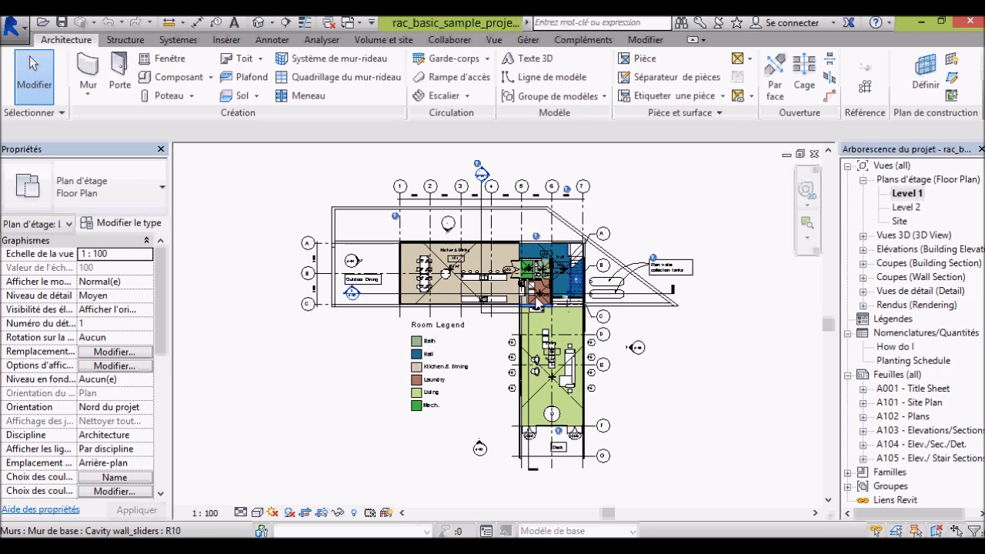
scroll(536, 300, "up", 5)
scroll(536, 300, "up", 5)
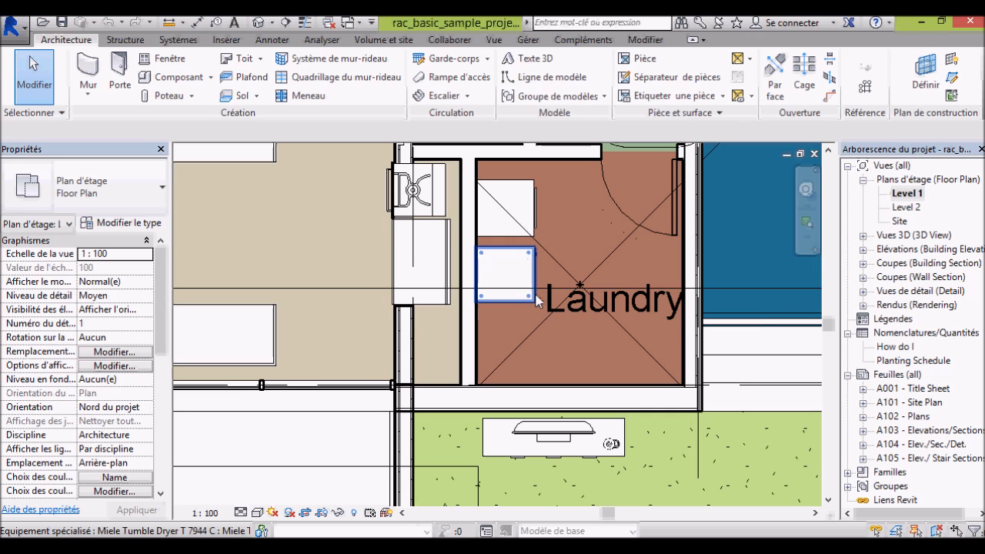
scroll(536, 300, "down", 5)
scroll(536, 300, "down", 6)
scroll(536, 300, "up", 4)
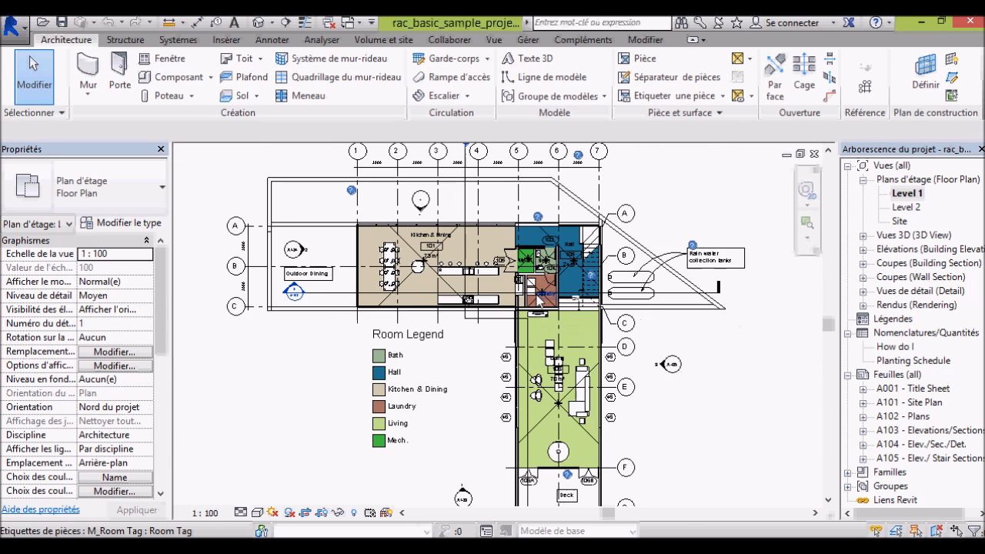
- Open the {3D} view and inspect the house and its terrain from different angles
left_click(864, 236)
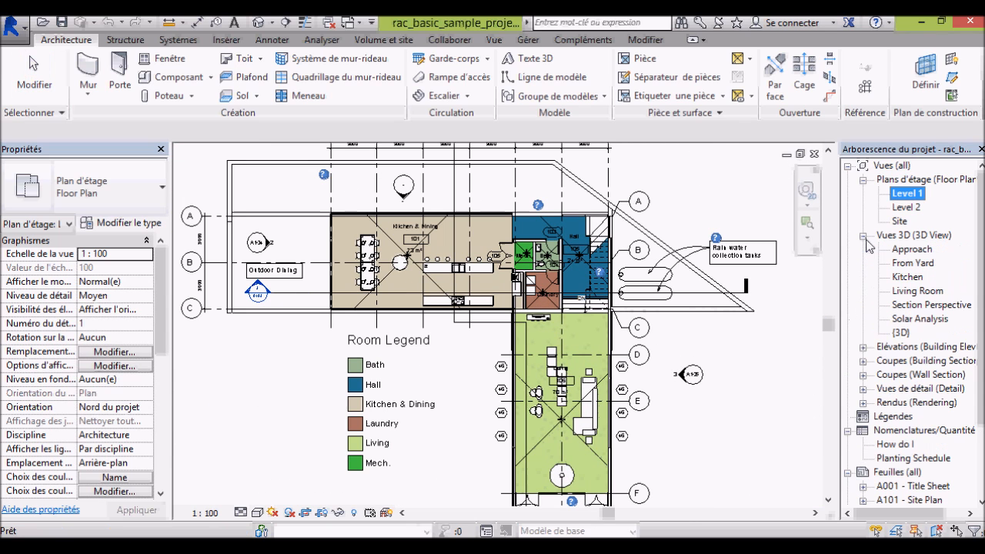
double_click(900, 332)
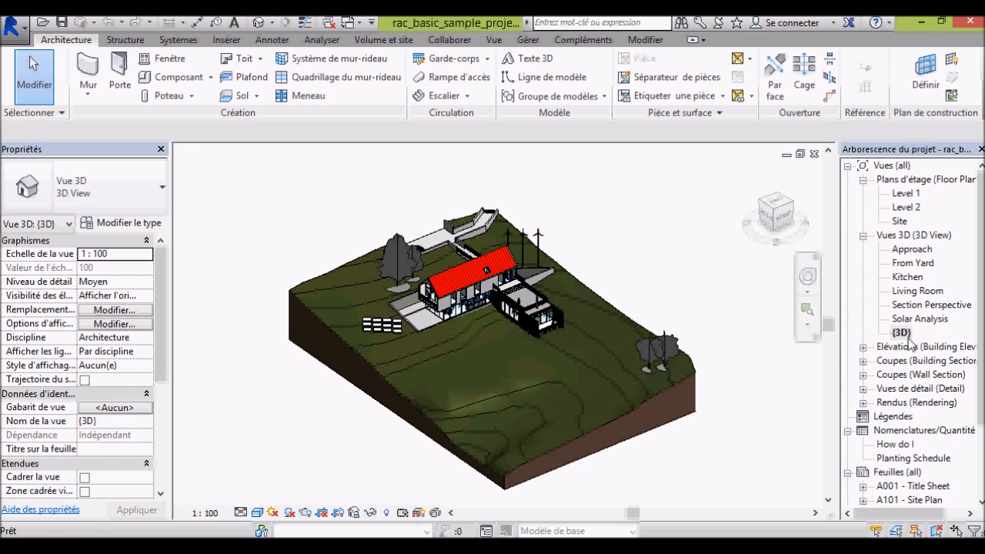
scroll(377, 300, "up", 2)
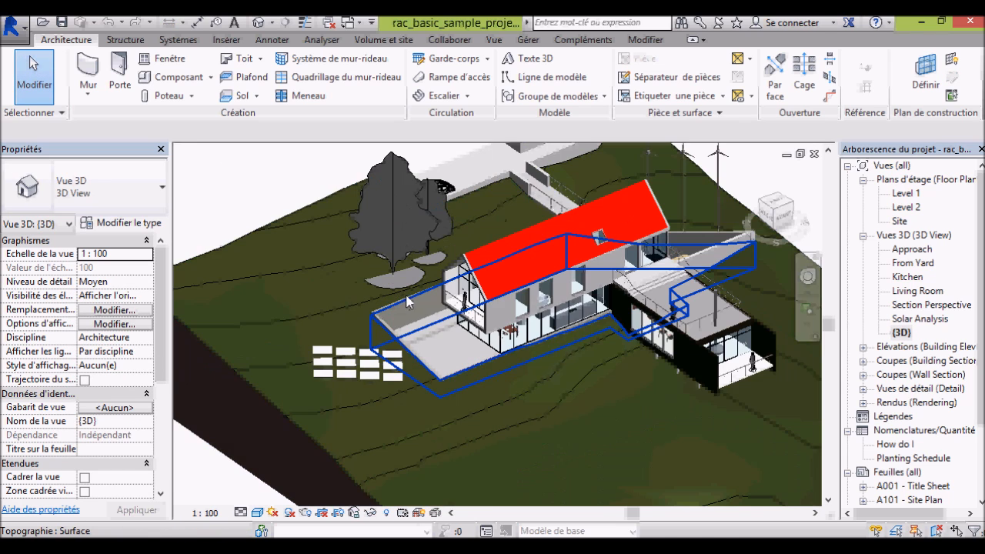
left_click_drag(767, 210, 750, 235)
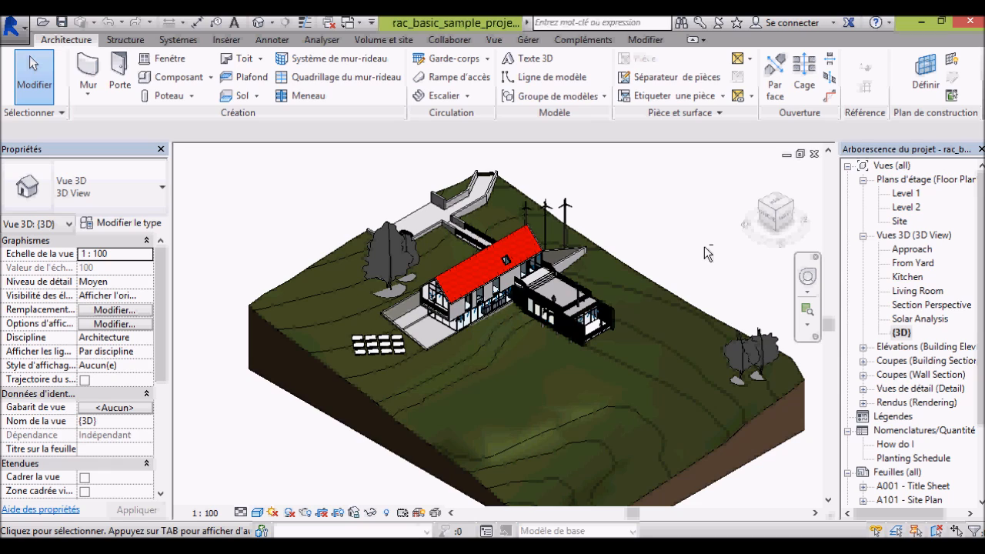
middle_click_drag(704, 246, 669, 277, "shift")
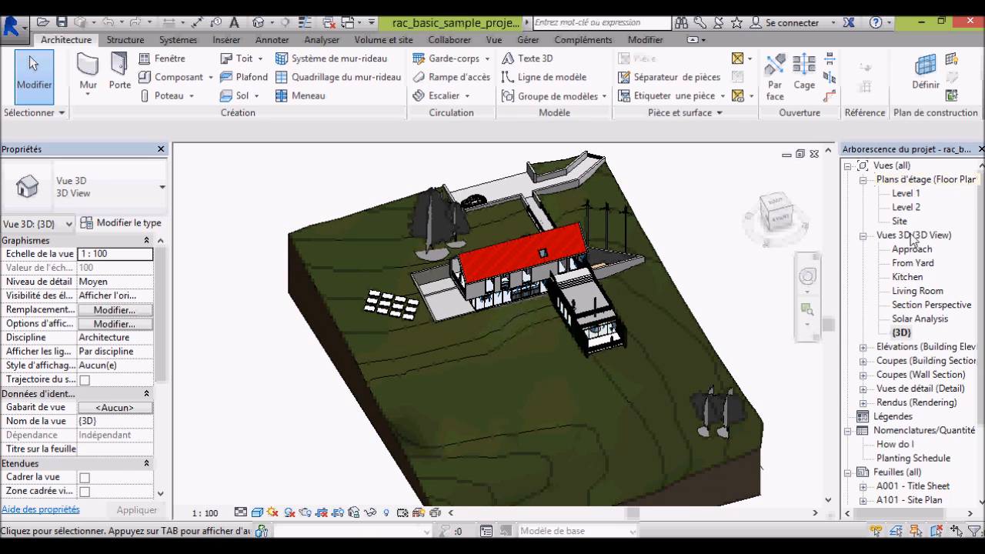
- Return to the Level 1 floor plan and examine the Mech., Bath, Laundry and Hall rooms and the overall layout
double_click(906, 194)
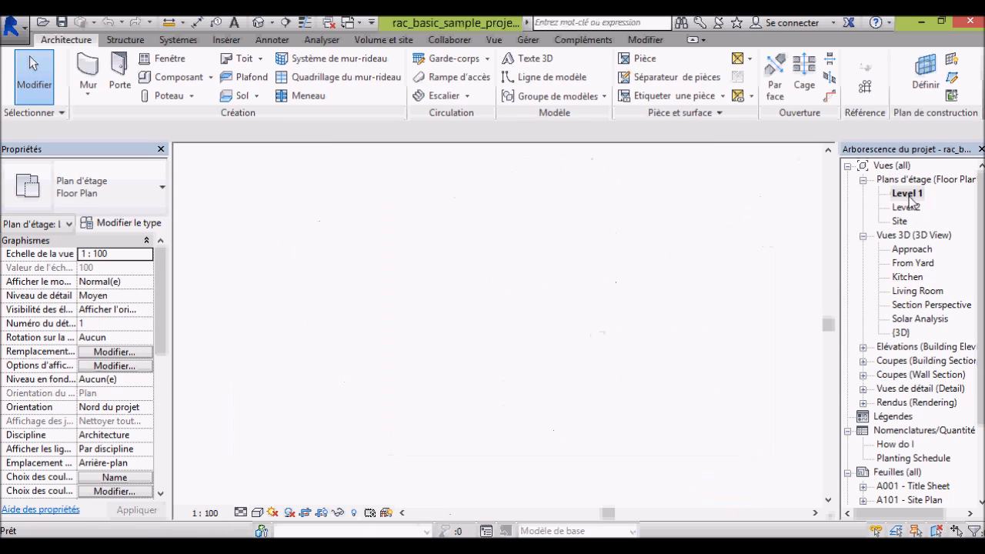
scroll(562, 237, "up", 4)
scroll(562, 237, "up", 3)
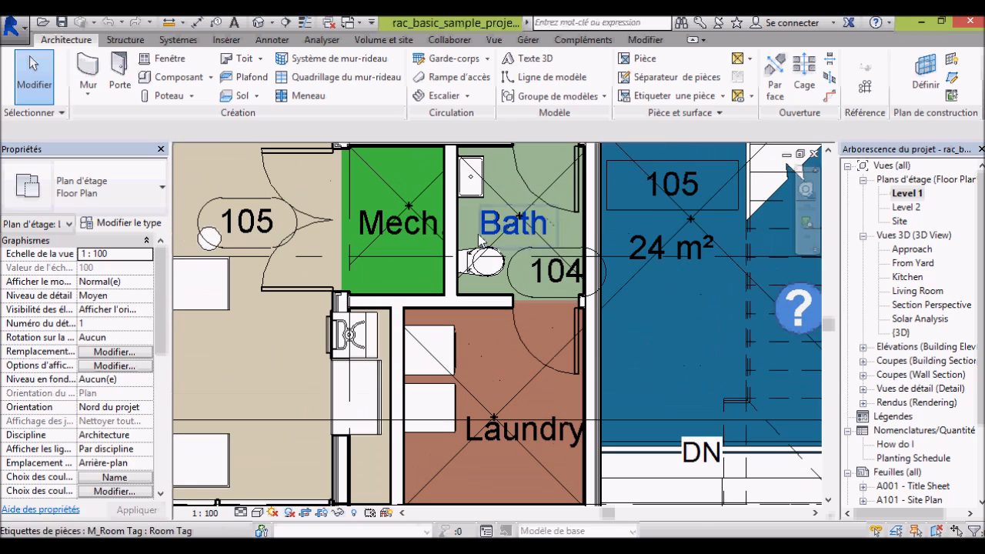
scroll(542, 223, "down", 2)
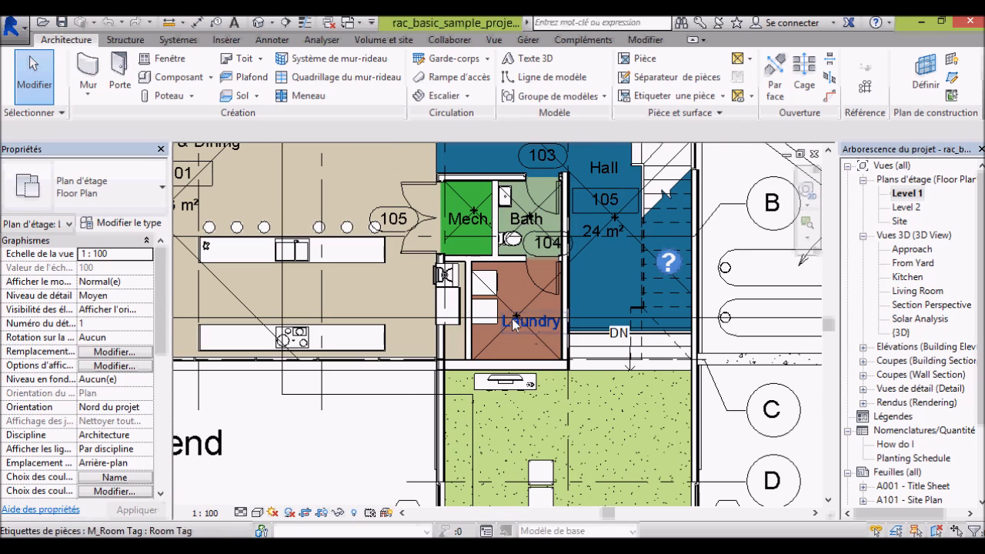
scroll(612, 174, "up", 2)
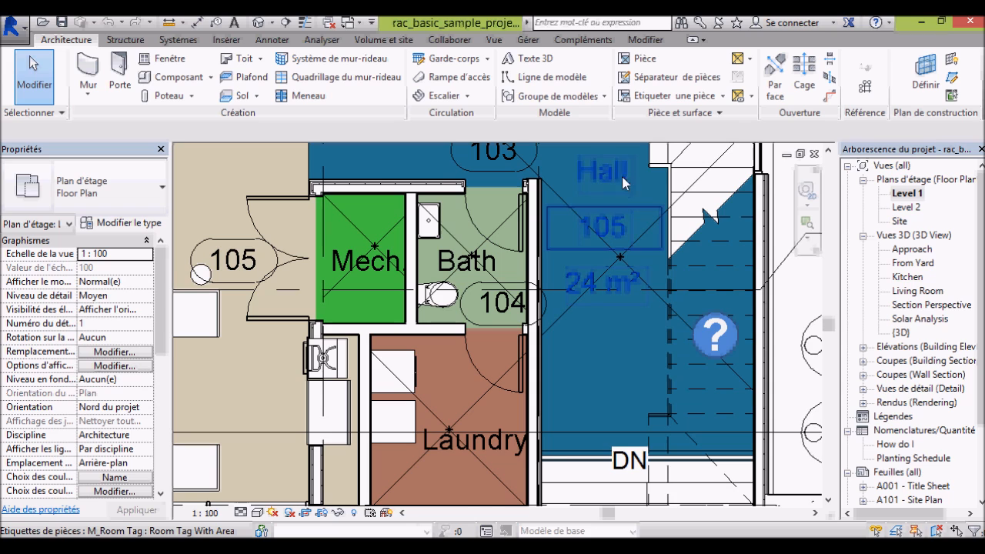
scroll(551, 212, "down", 2)
scroll(490, 328, "down", 2)
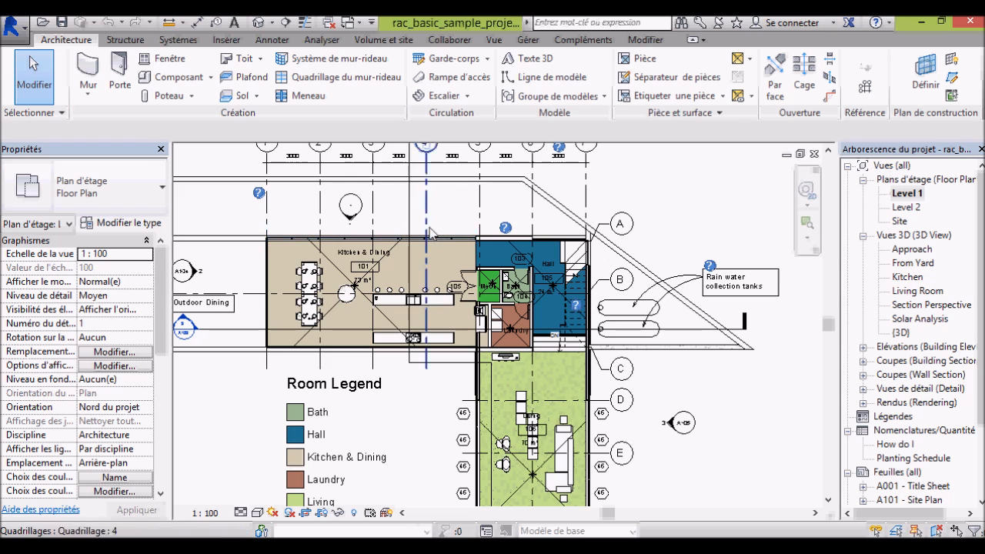
scroll(410, 277, "down", 3)
scroll(346, 352, "up", 2)
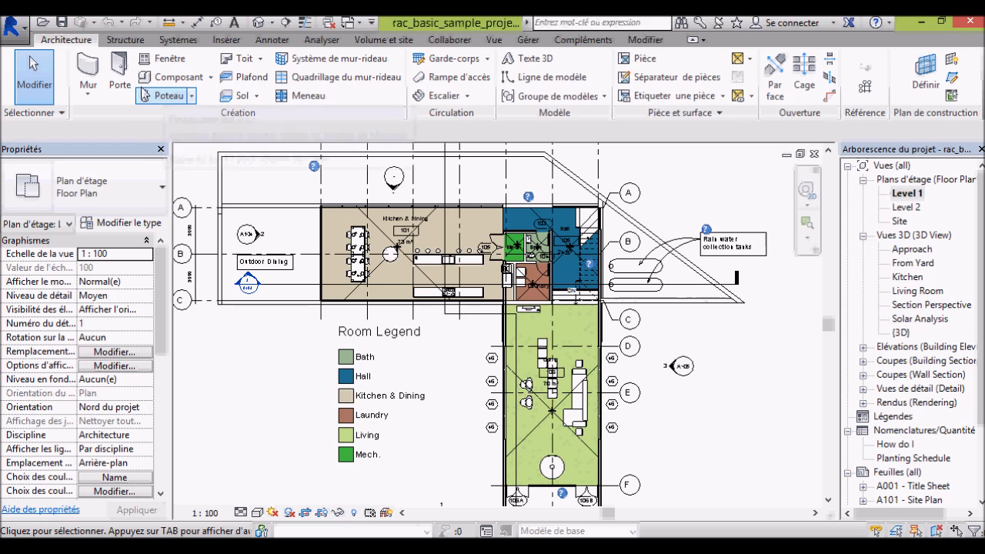
- Start placing a structural wall (Mur porteur) in the Level 1 plan
left_click(87, 93)
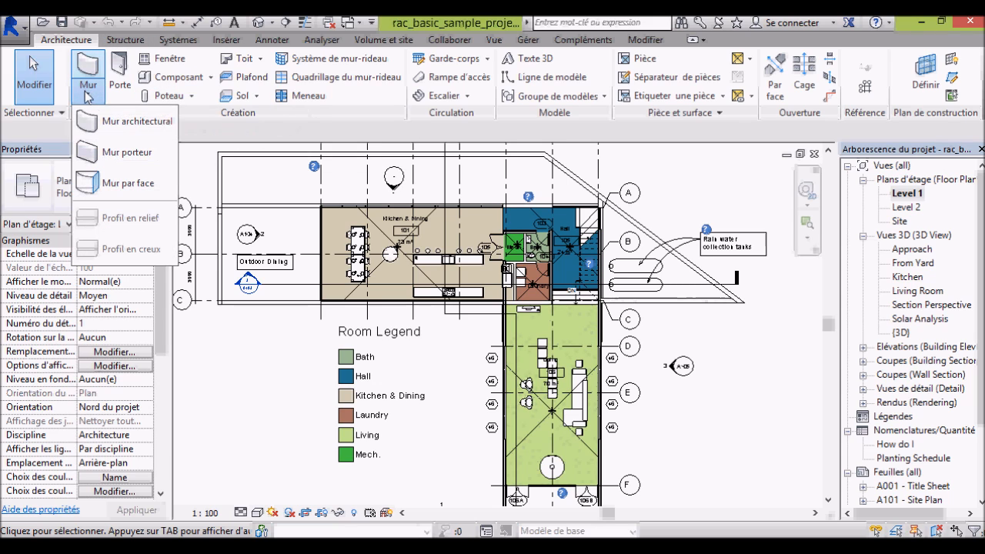
left_click(121, 158)
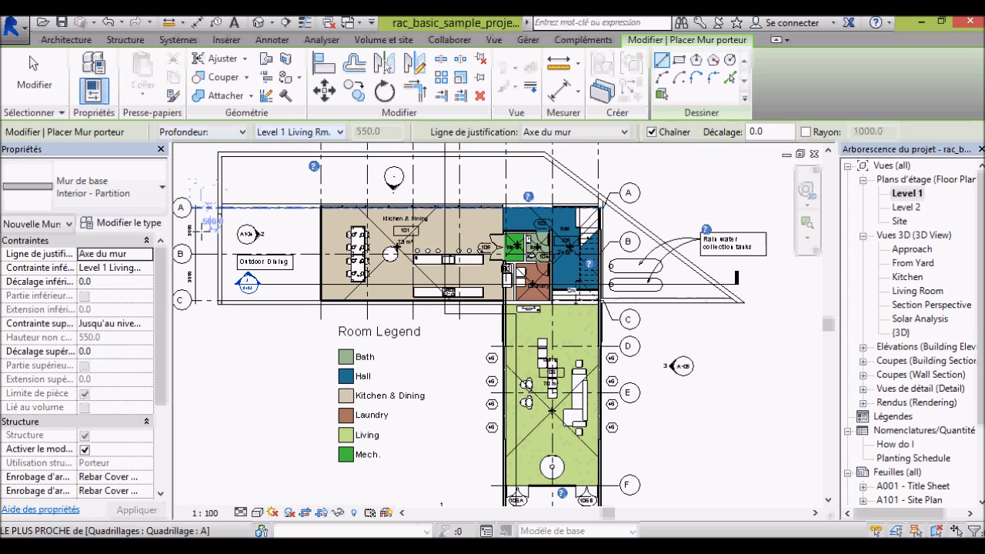
scroll(158, 295, "down", 5)
scroll(158, 294, "up", 5)
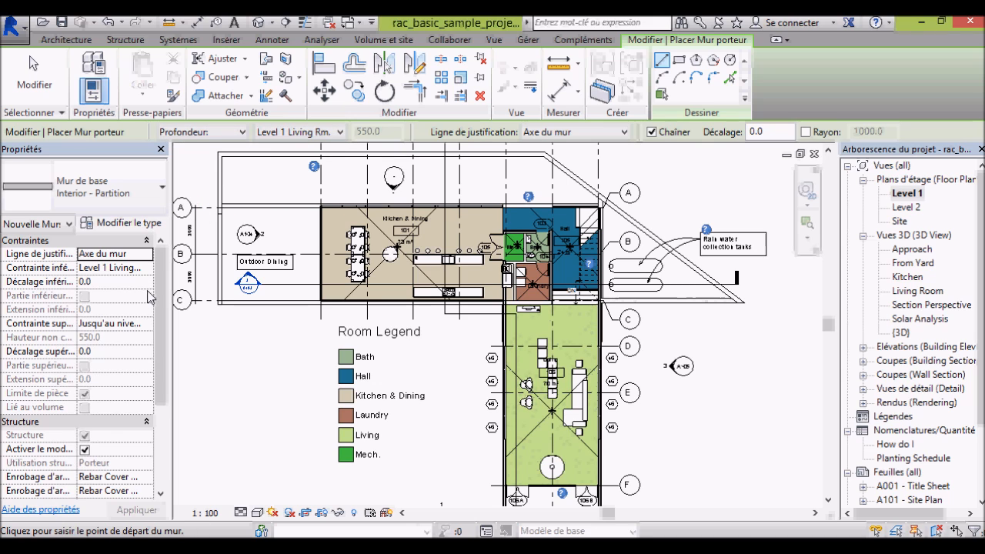
- Look through the available wall types and keep Interior - Partition as the type
mouse_move(159, 288)
left_mouse_down()
mouse_move(172, 398)
mouse_move(160, 284)
left_mouse_up()
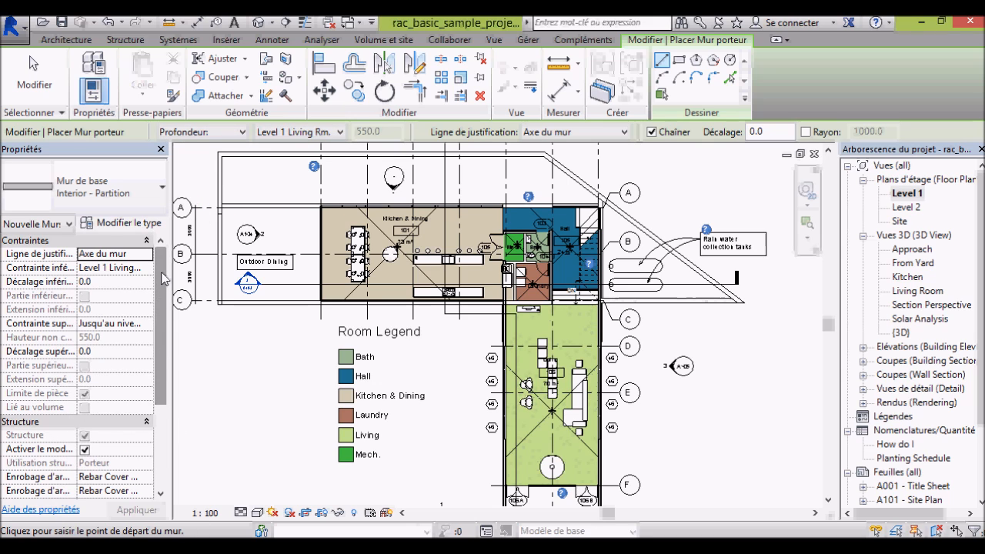
left_click(108, 187)
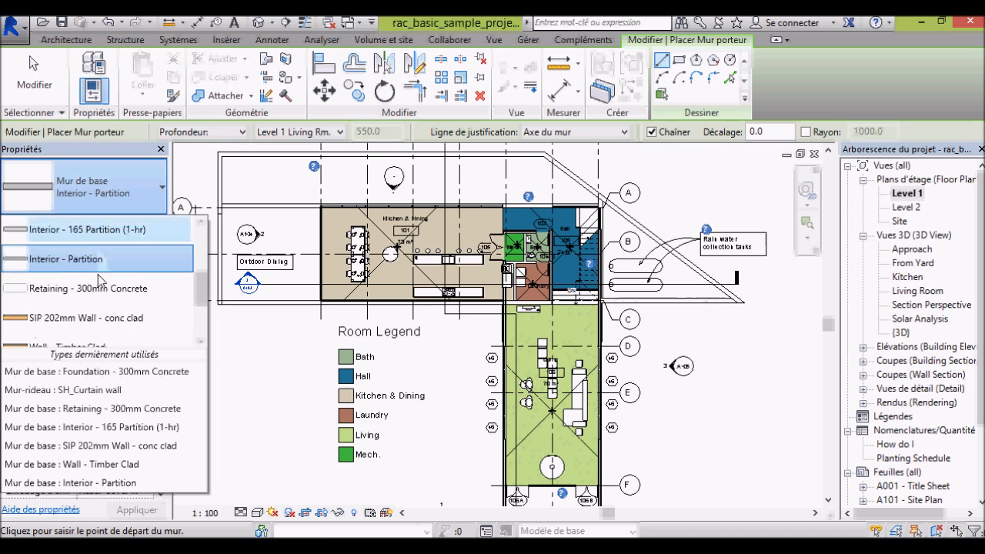
scroll(95, 319, "down", 3)
scroll(95, 320, "up", 9)
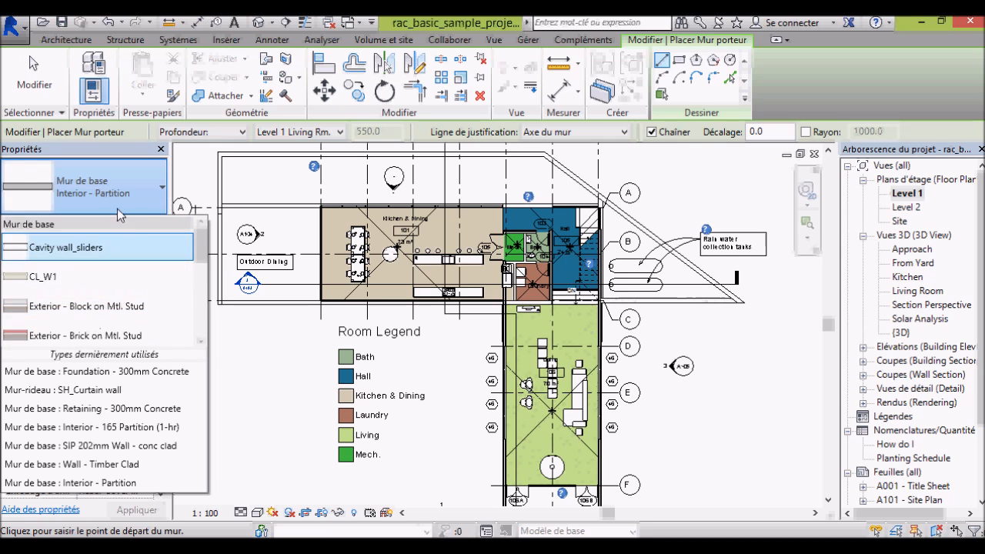
left_click(117, 151)
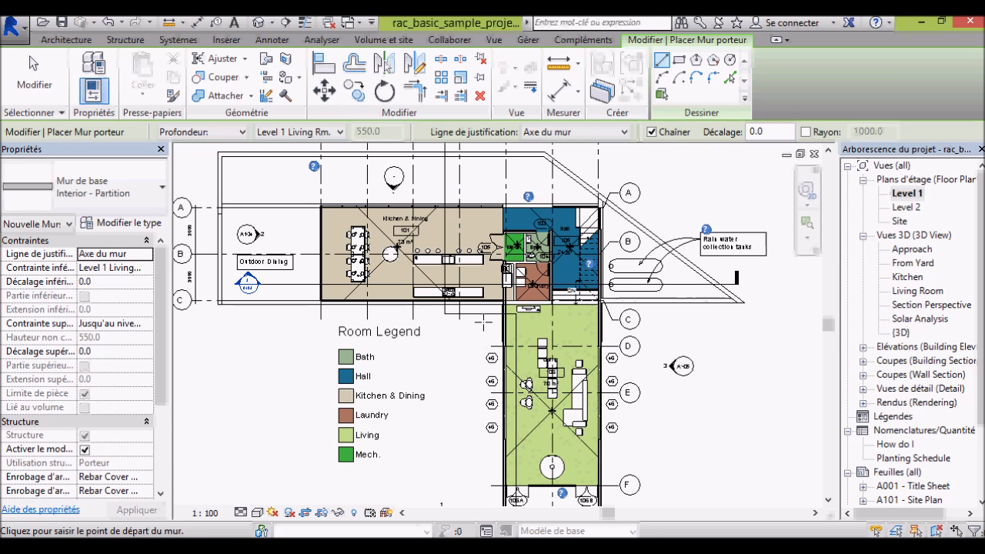
scroll(484, 323, "up", 4)
left_click(531, 325)
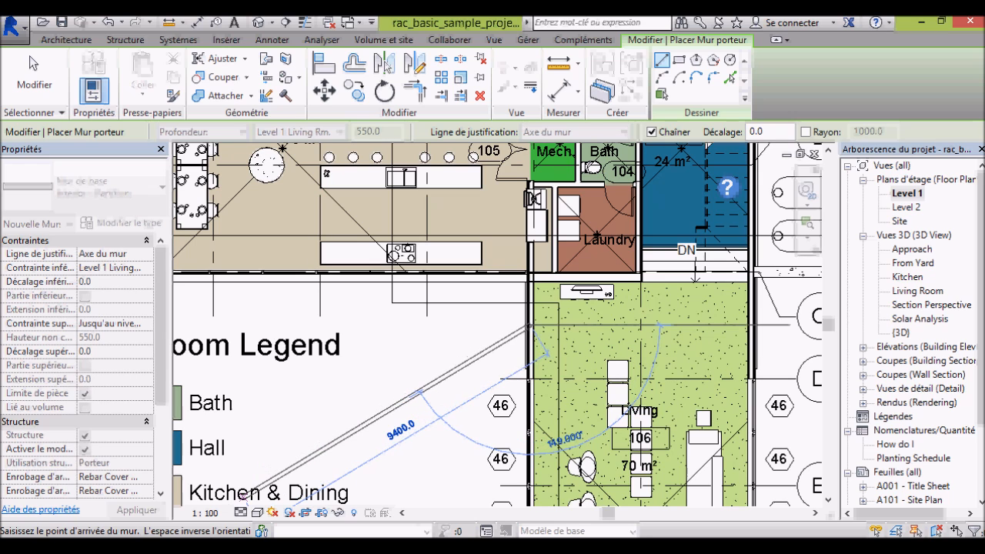
key("Escape")
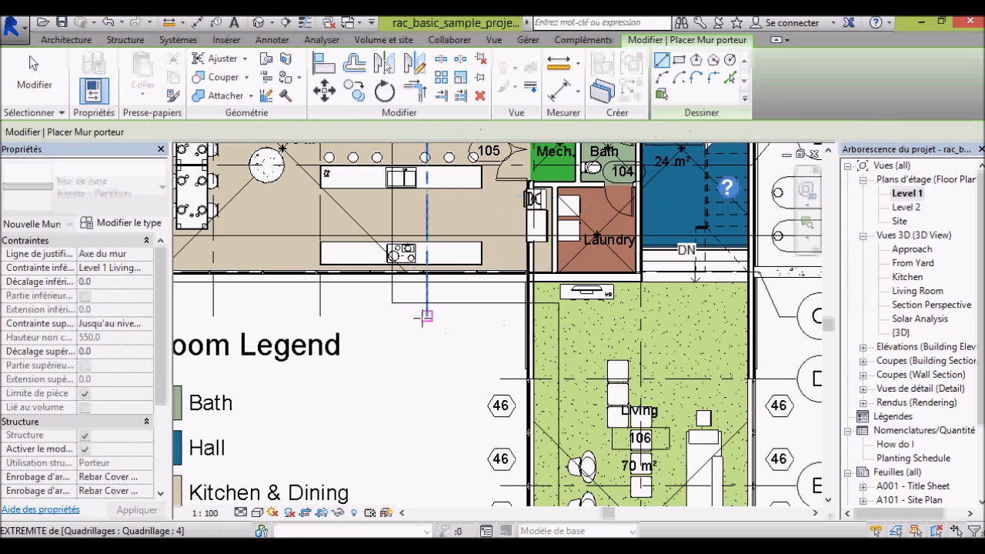
- Set the plan view's detail level to Élevé and inspect the layers of the wall beside the Living room
scroll(543, 344, "up", 3)
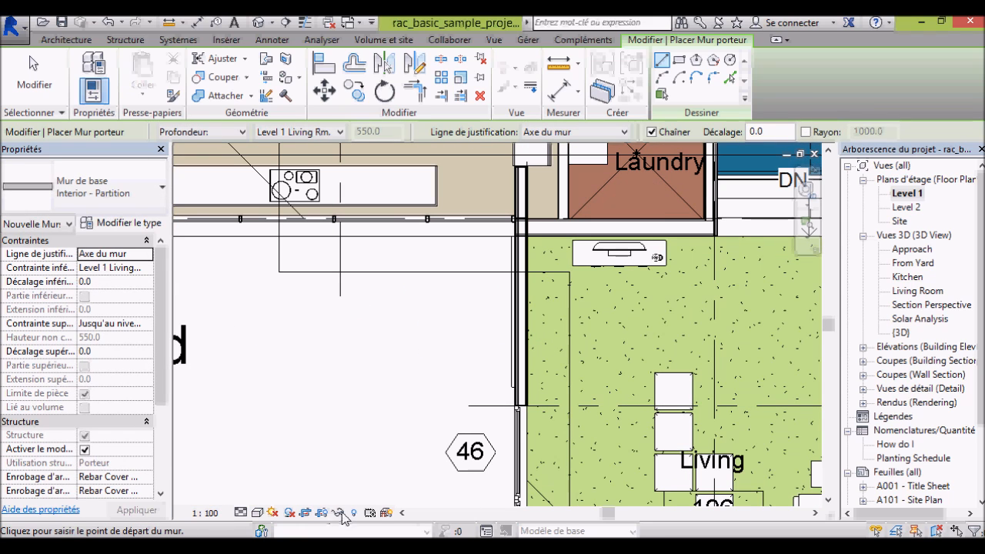
left_click(241, 512)
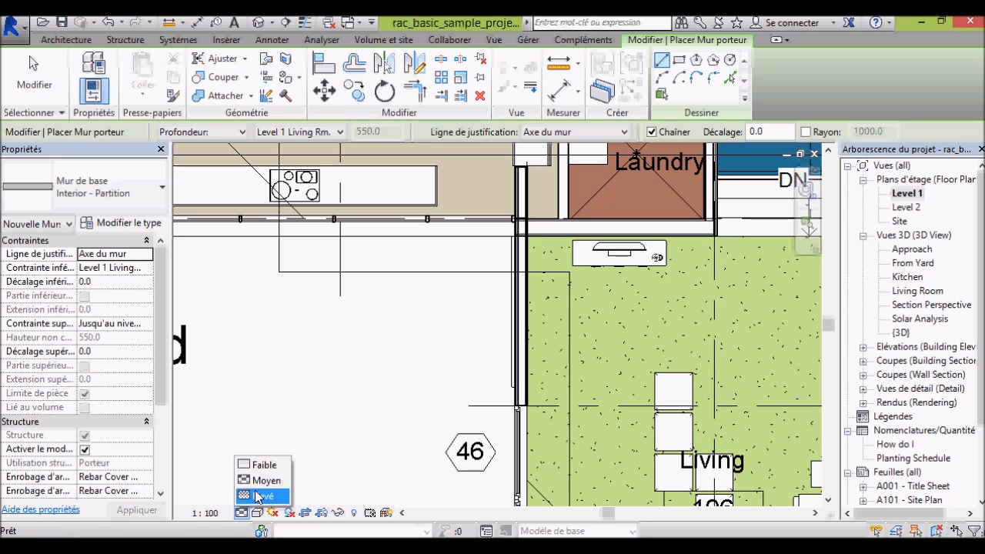
left_click(262, 496)
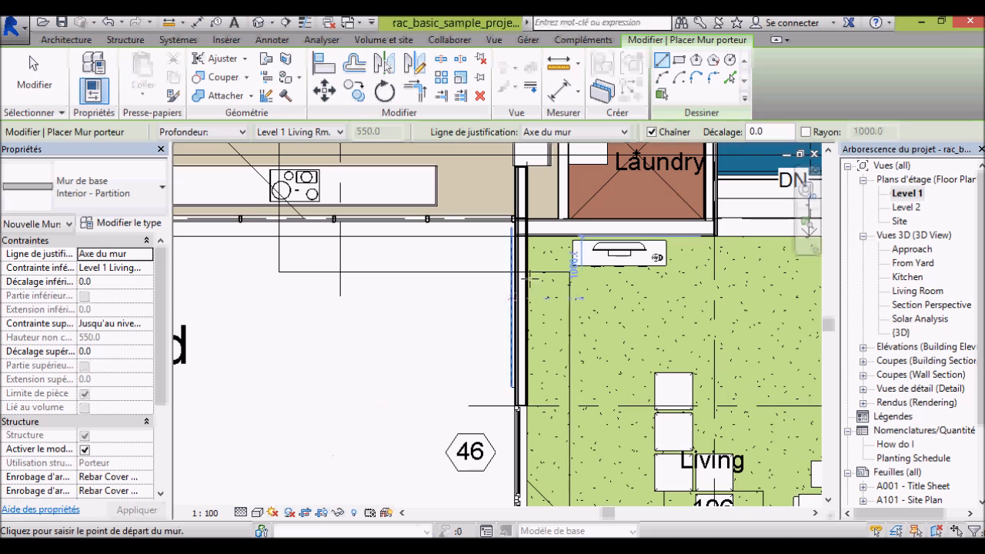
scroll(508, 300, "up", 4)
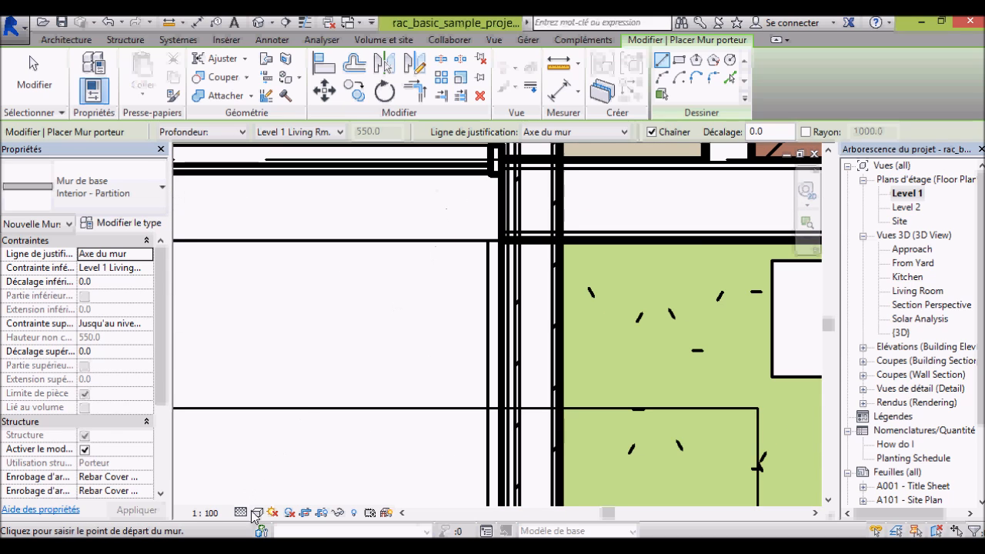
- Try the Réaliste visual style on the Level 1 plan, followed by Image filaire
left_click(257, 514)
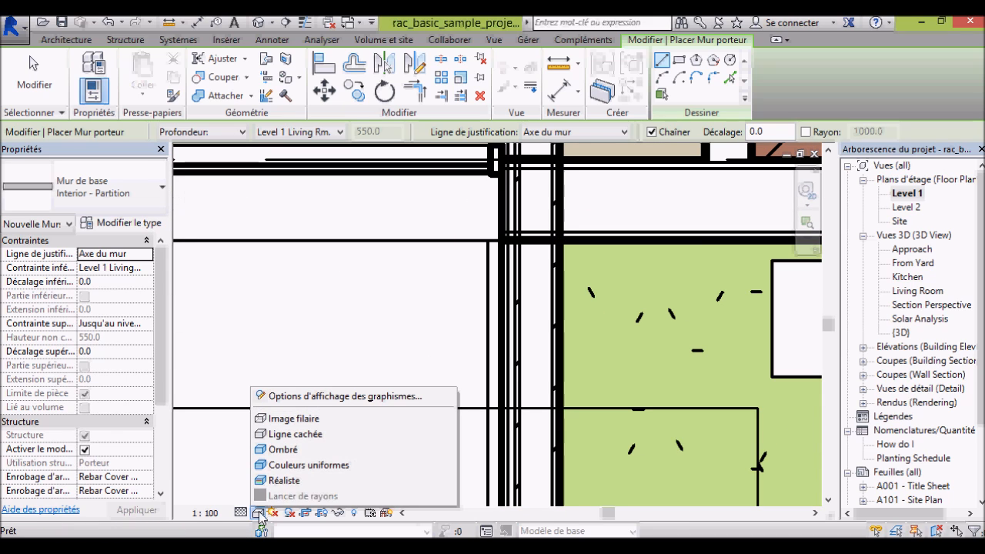
left_click(293, 479)
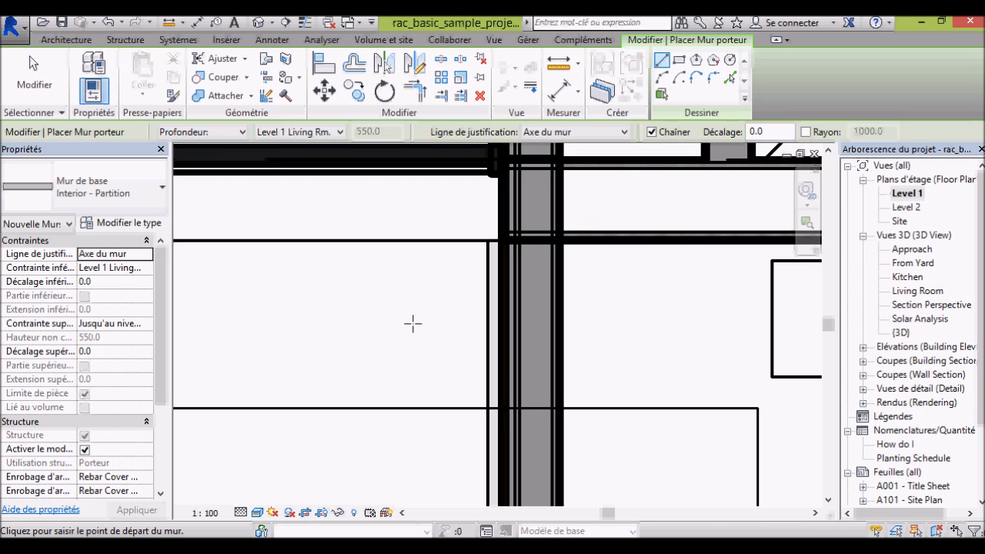
left_click(257, 513)
left_click(269, 420)
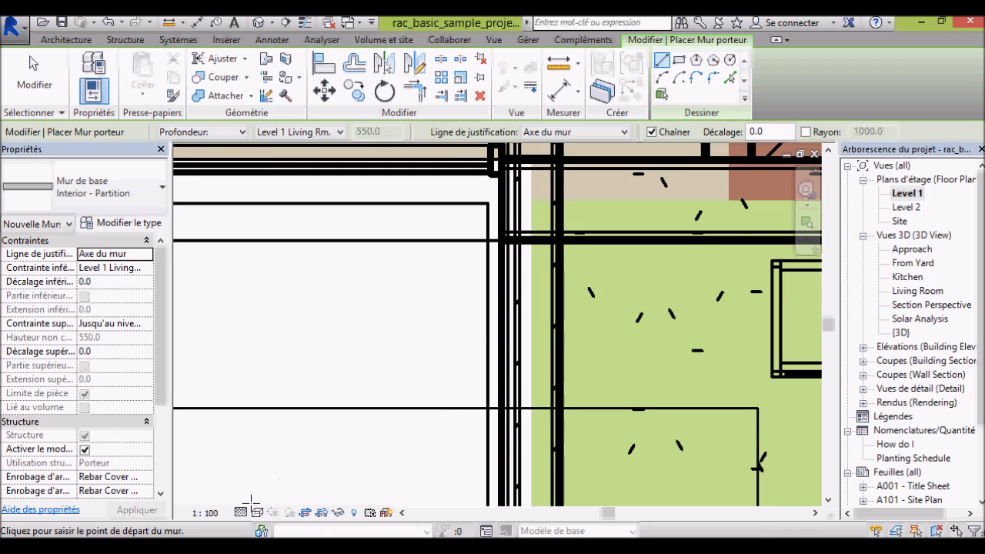
- Switch the Level 1 plan to the coarse detail level to compare how the walls are drawn
left_click(241, 512)
left_click(261, 465)
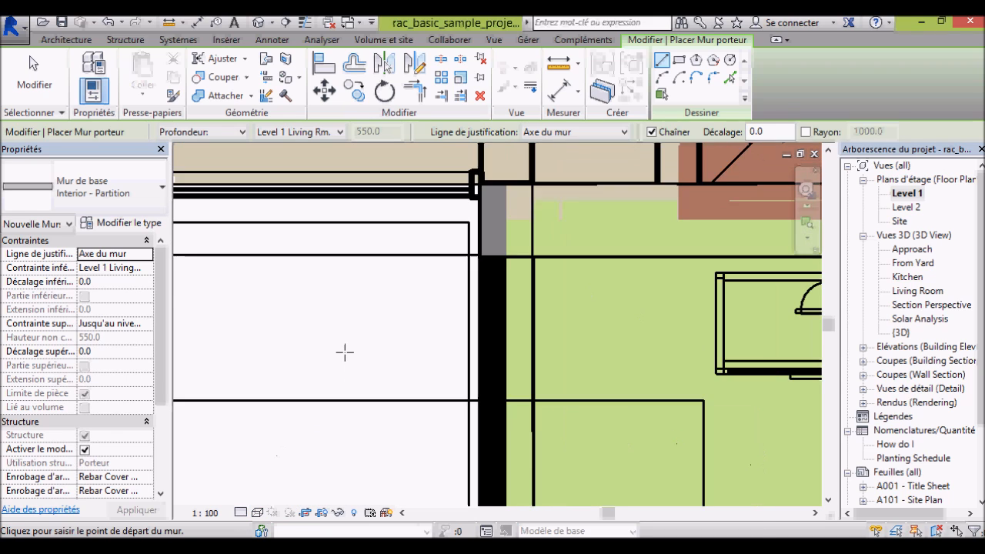
scroll(345, 353, "down", 5)
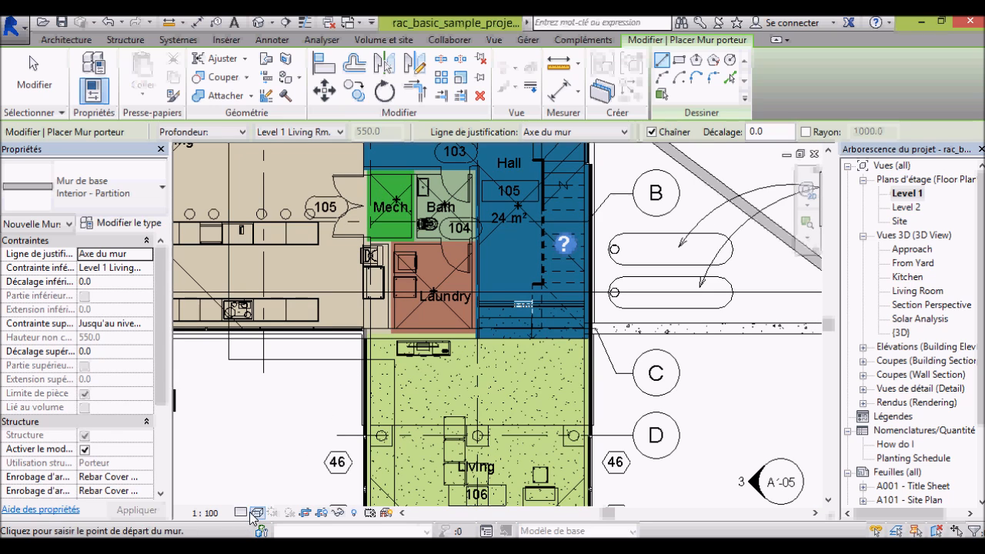
- Set the plan view's detail level to Moyen and its visual style to Ligne cachée
left_click(240, 512)
left_click(261, 481)
left_click(257, 512)
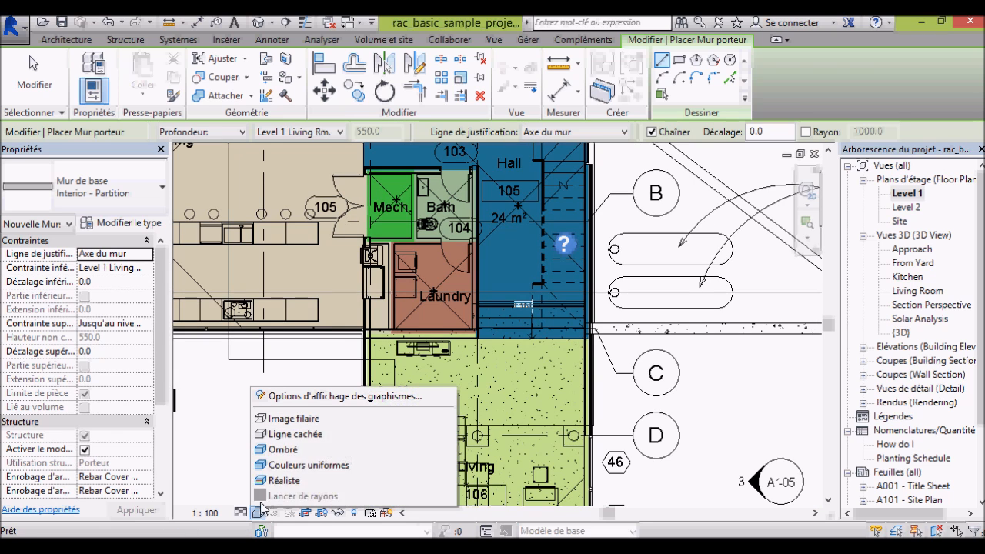
scroll(658, 400, "down", 6)
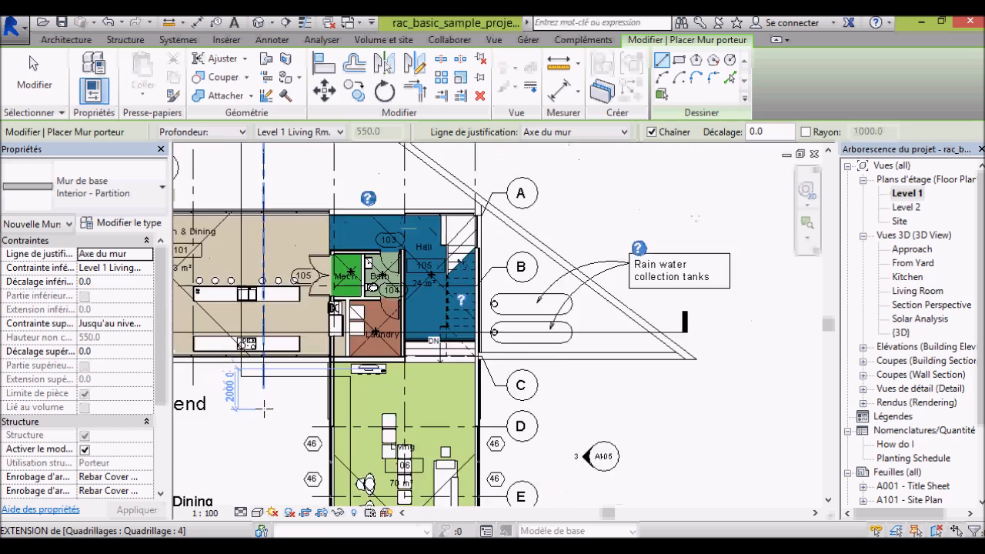
scroll(657, 411, "up", 2)
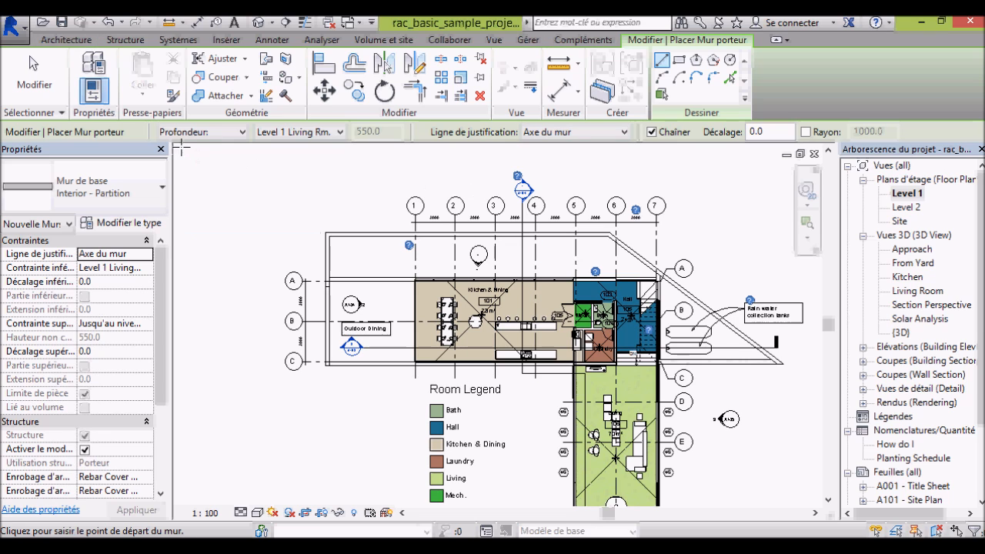
- Leave structural wall placement and review the available wall variants, from Mur architectural to Mur par face
left_click(480, 96)
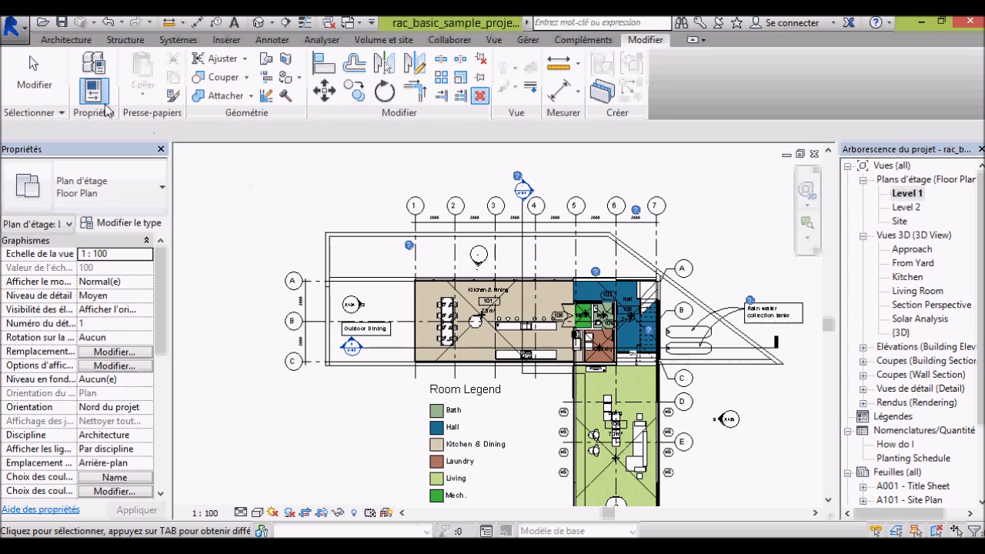
left_click(65, 40)
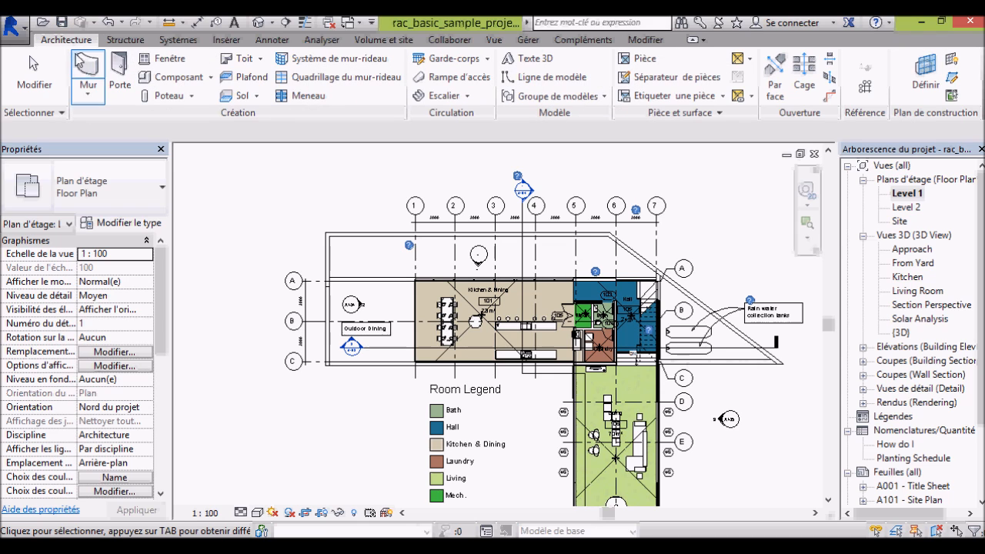
left_click(87, 97)
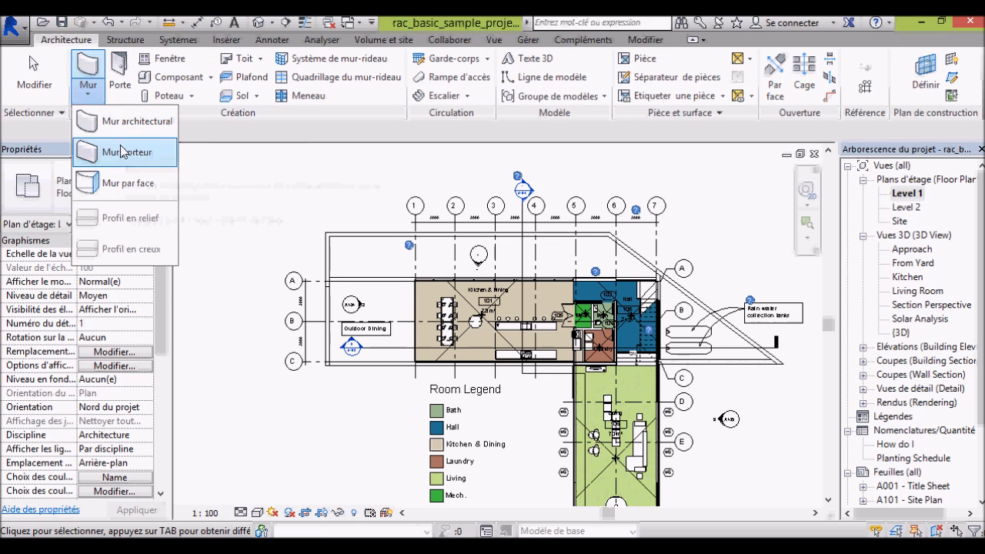
- Start the Porte tool to examine the door placement properties and options, and leave it without placing a door
left_click(127, 79)
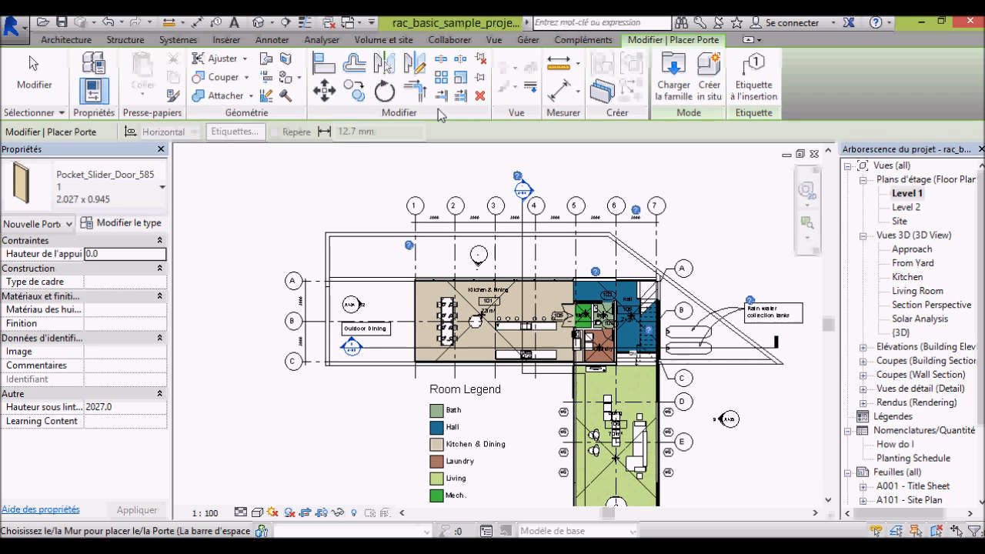
key("Escape")
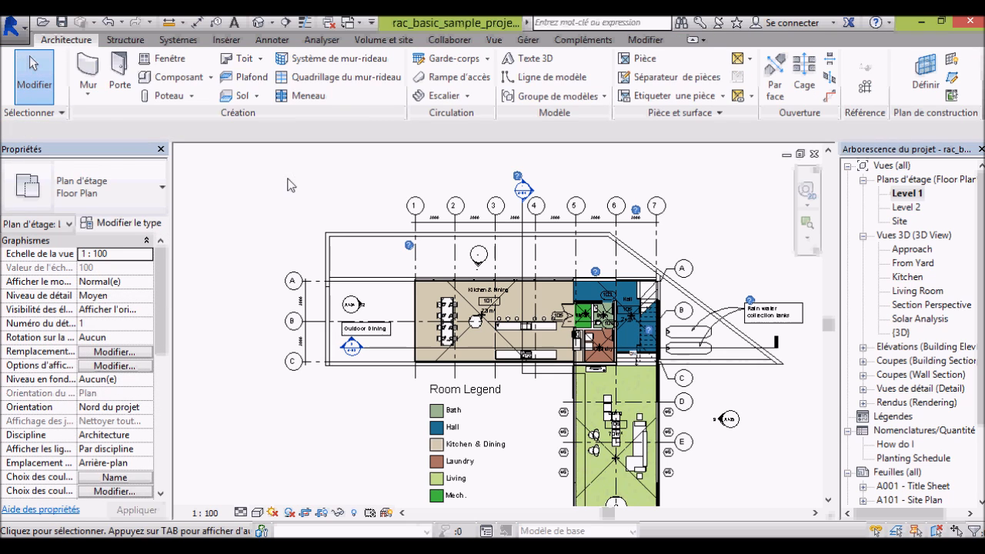
left_click(116, 86)
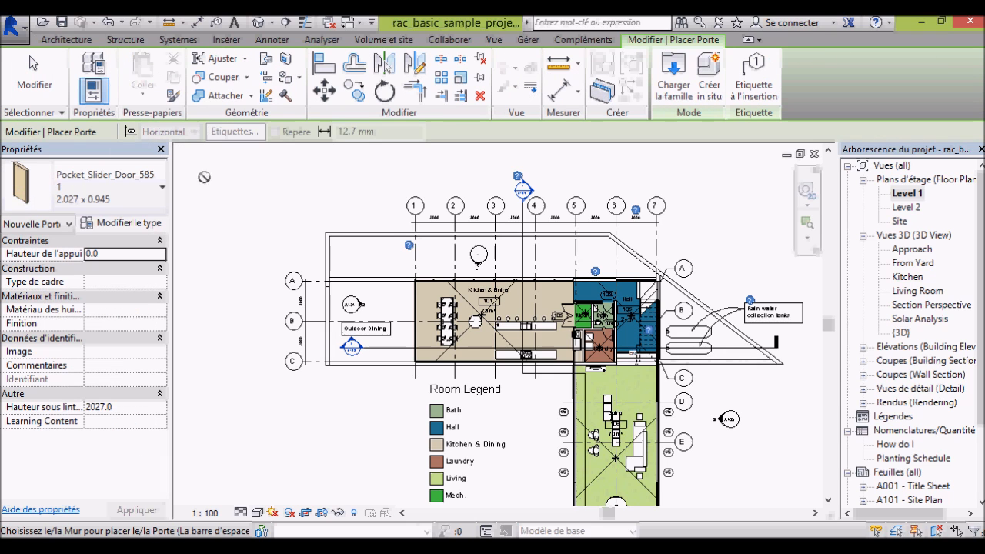
left_click(480, 95)
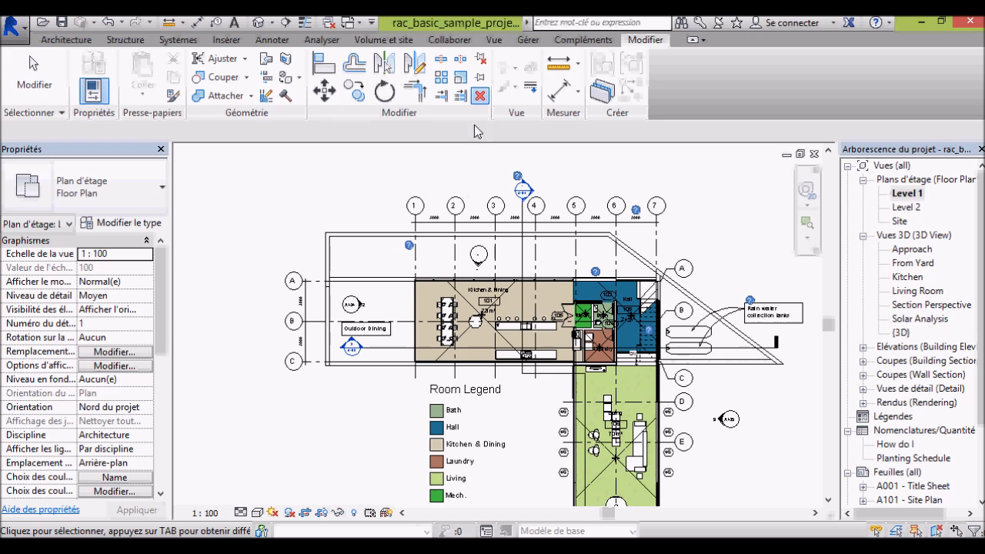
left_click(77, 43)
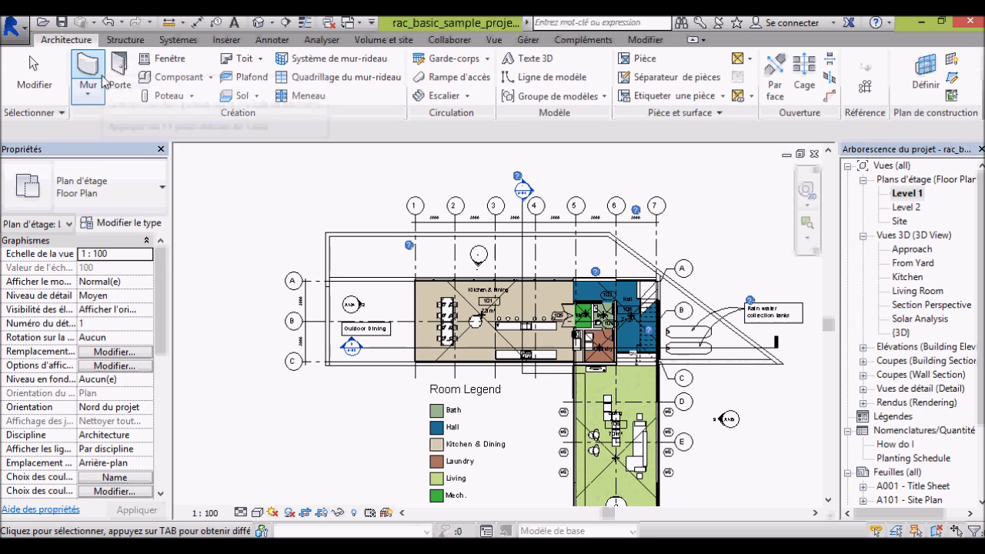
left_click(117, 77)
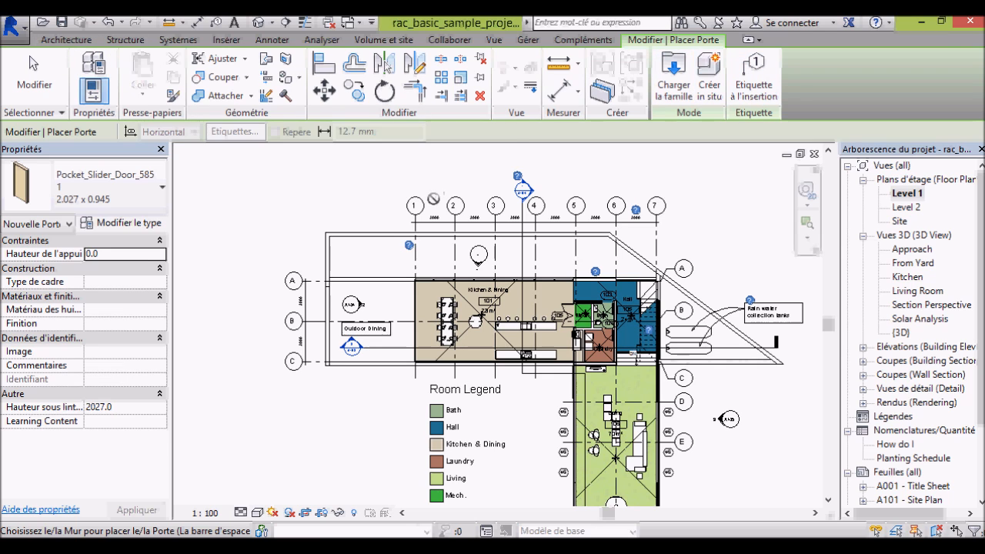
key("Escape")
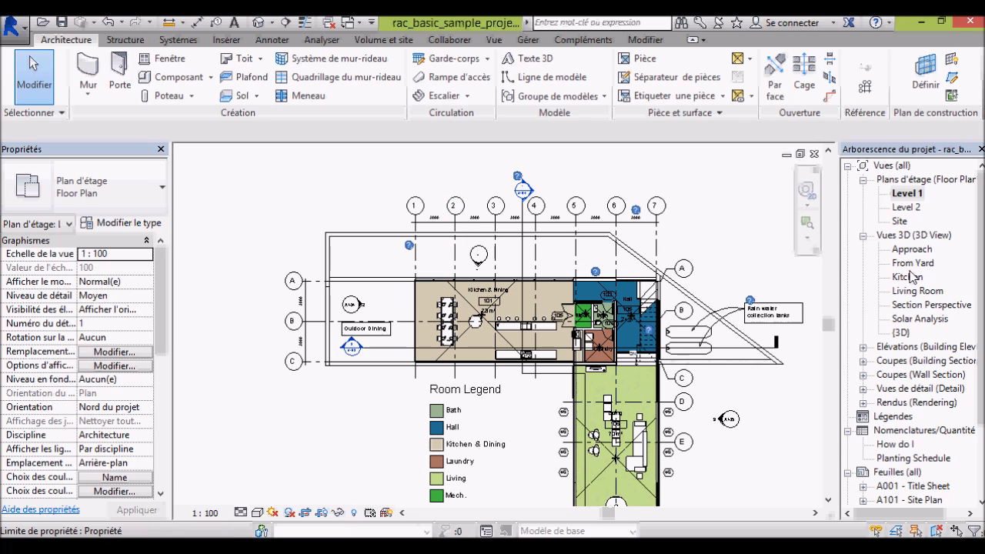
- Open the {3D} view, orient it to the Avant face and look over the ViewCube options
double_click(900, 333)
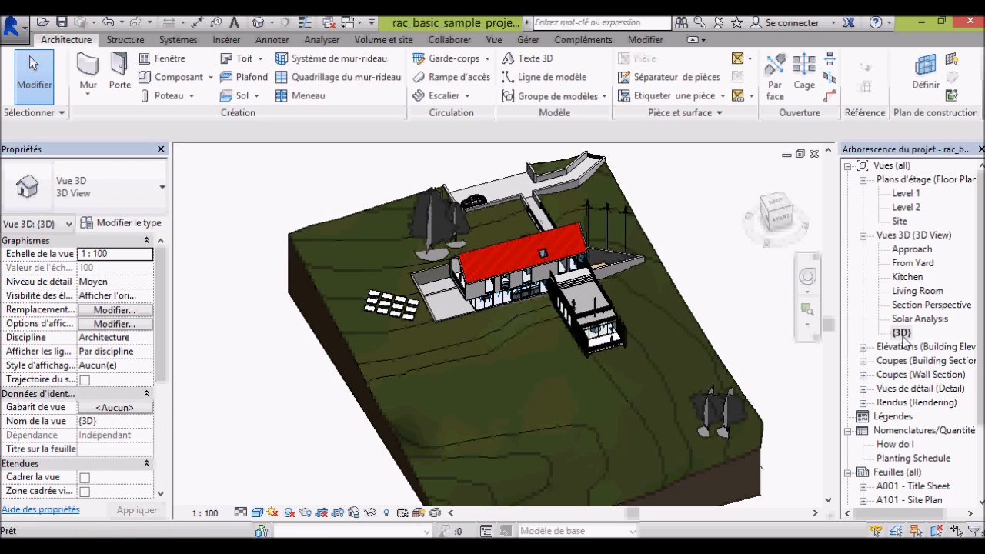
left_click(769, 218)
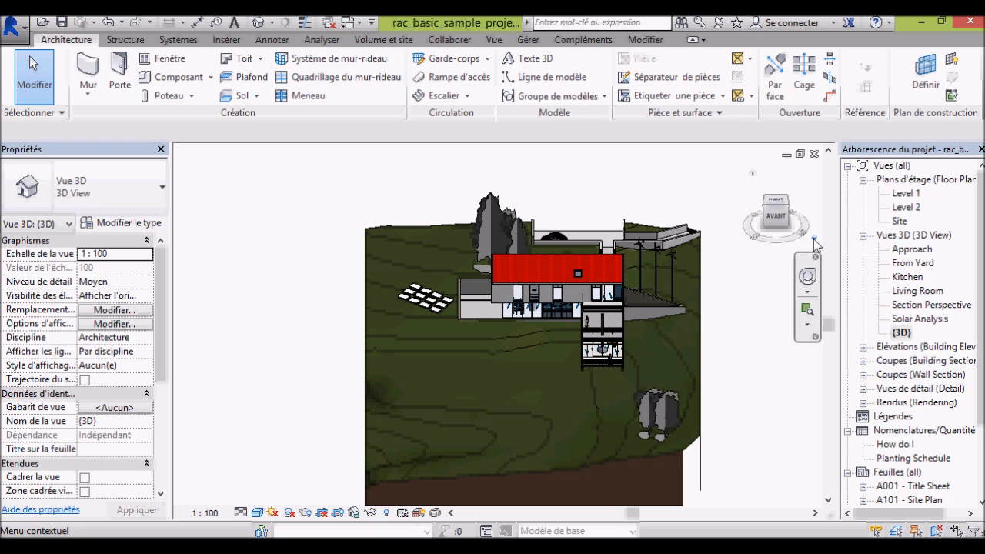
left_click(815, 241)
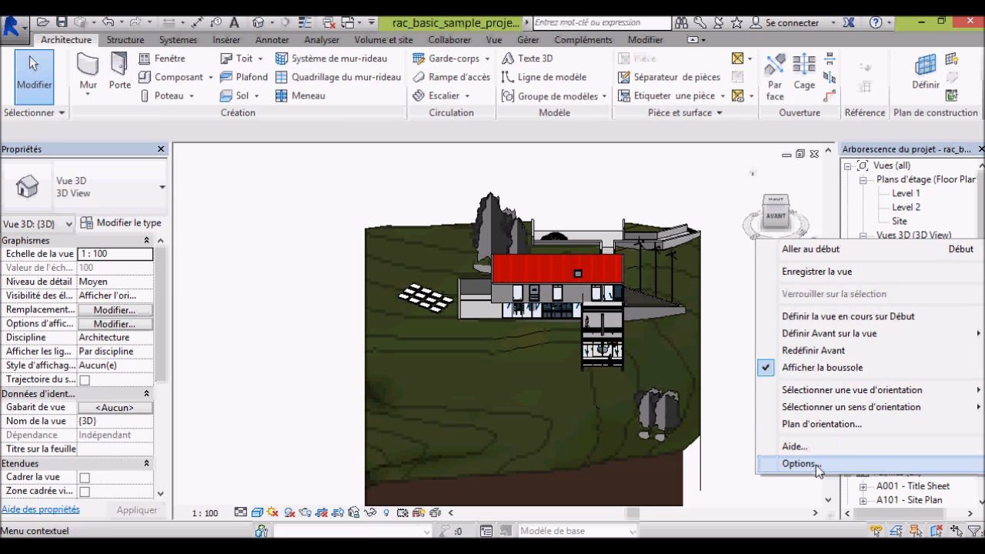
left_click(668, 192)
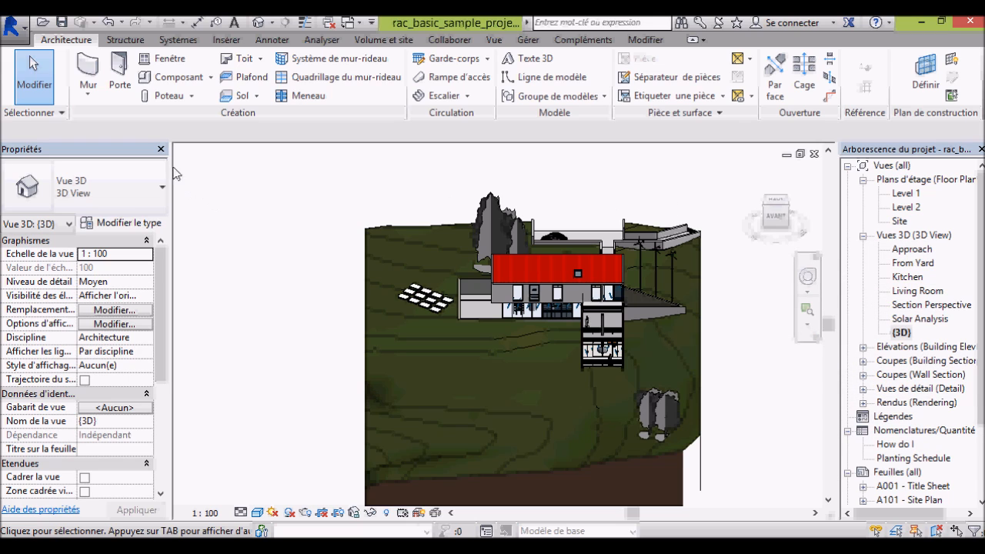
- Review the wall variants and structure tools, and examine the Composant and Plafond tools without placing anything in the 3D view
left_click(89, 89)
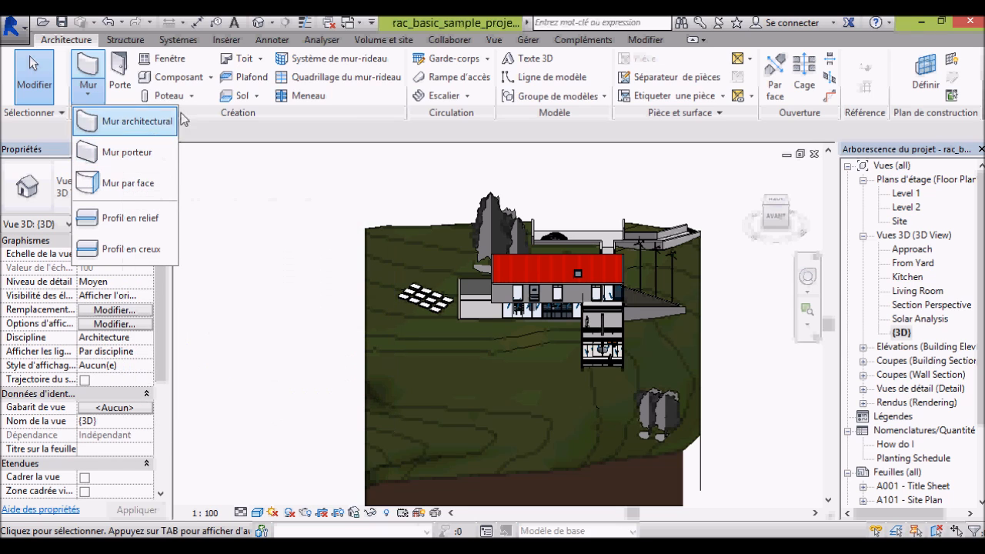
left_click(199, 79)
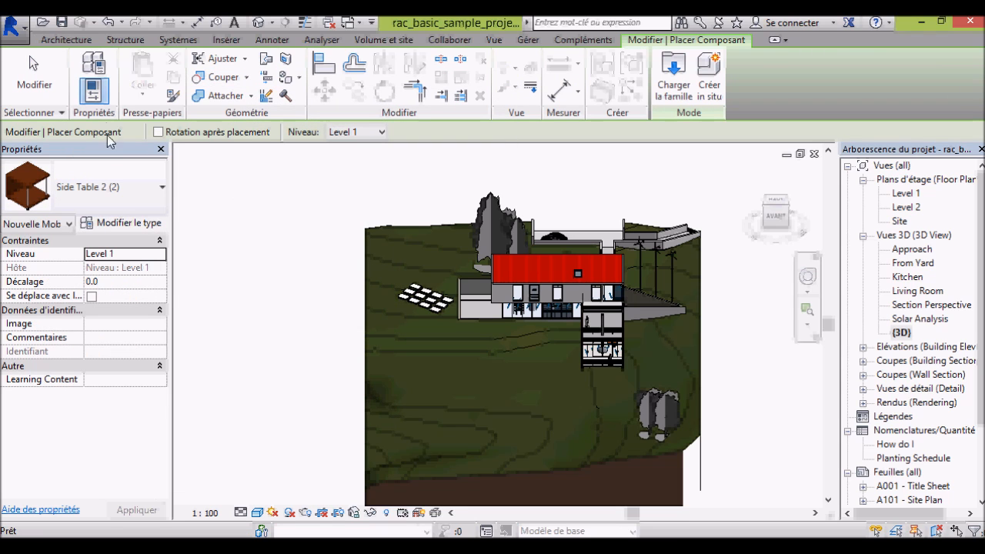
left_click(128, 40)
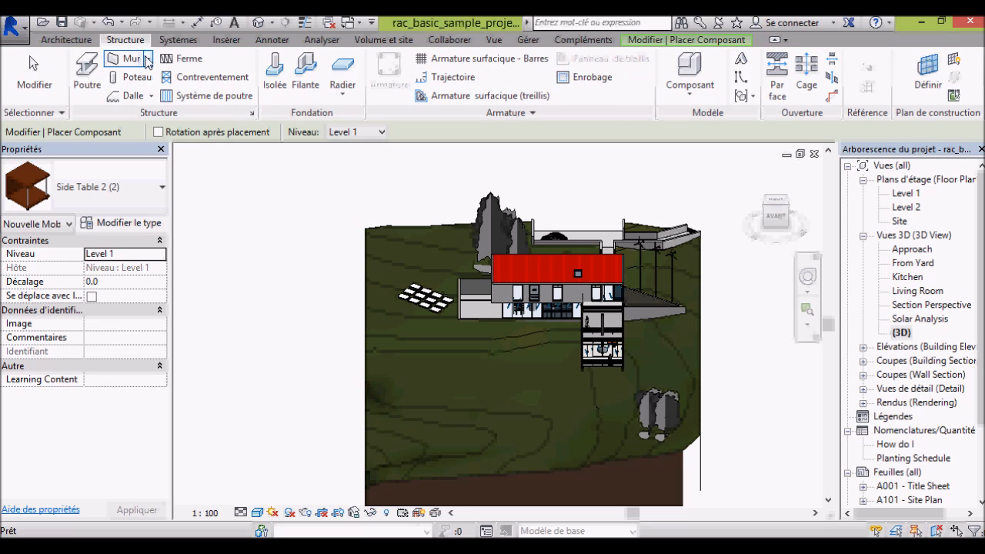
left_click(87, 40)
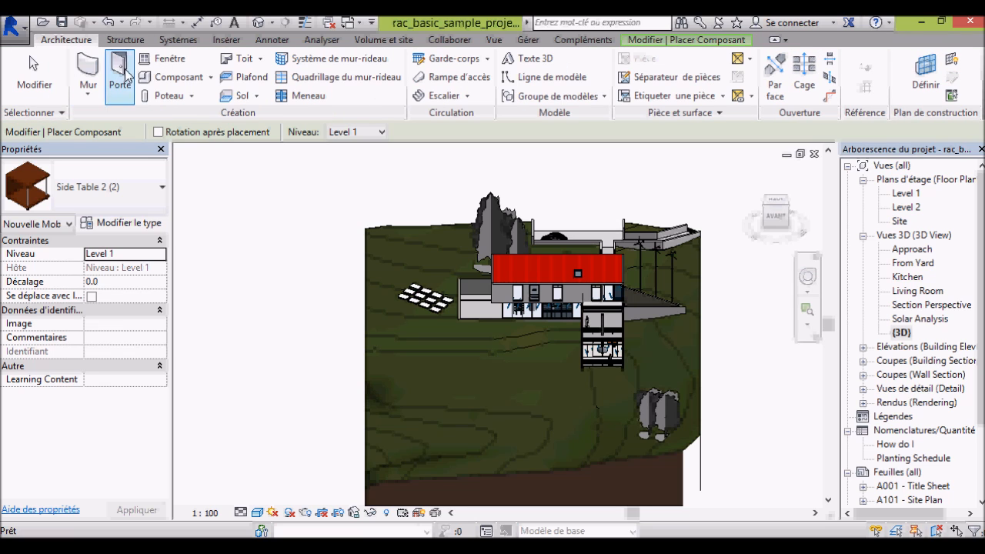
left_click(252, 77)
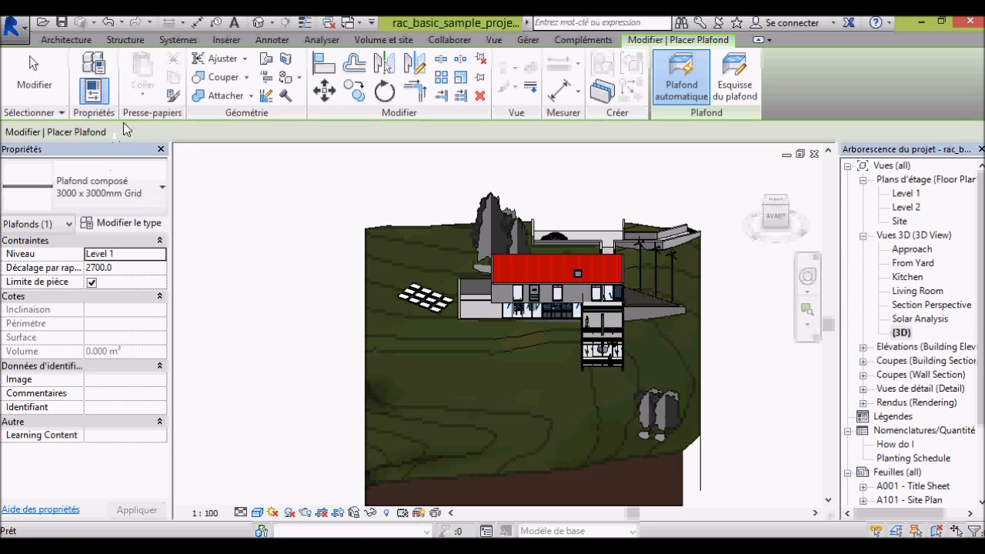
left_click(66, 39)
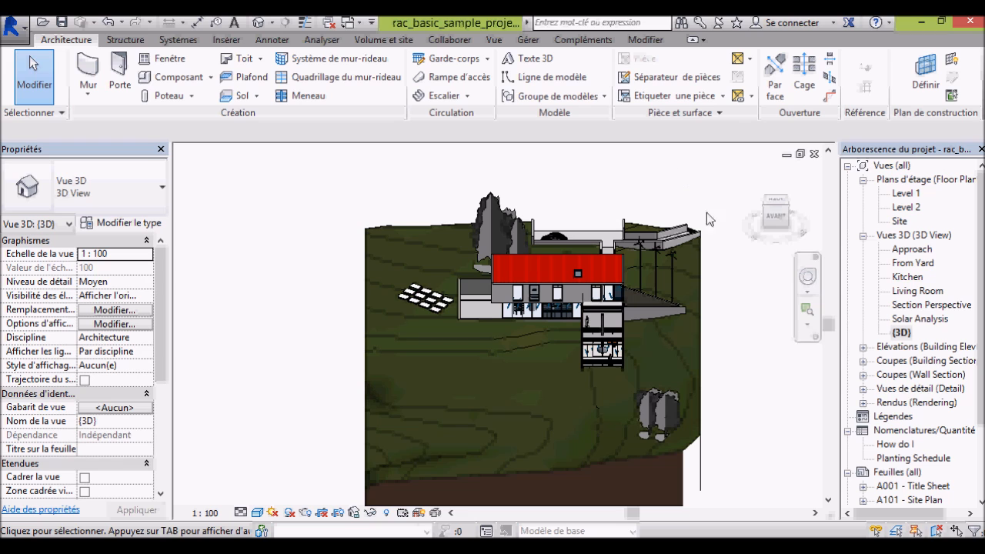
middle_click_drag(754, 382, 696, 362)
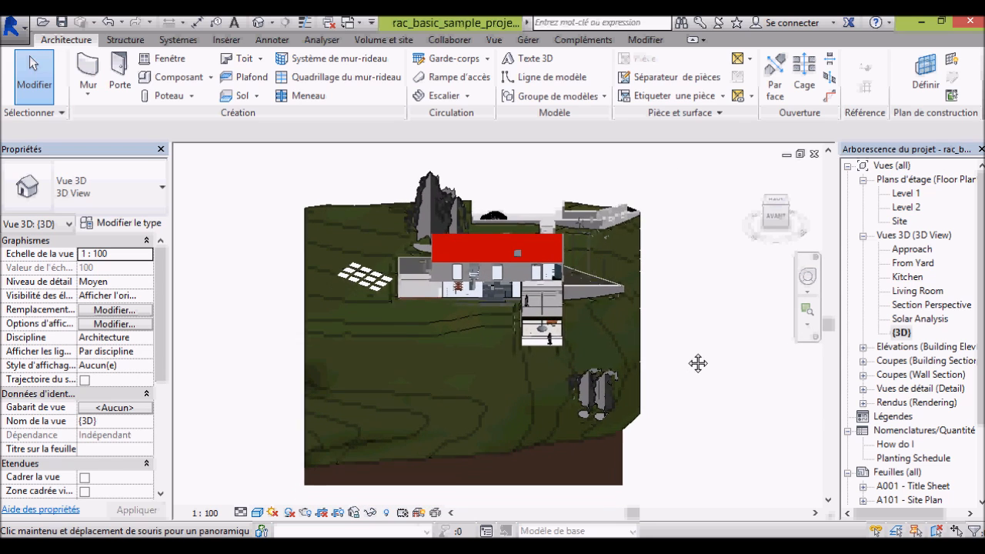